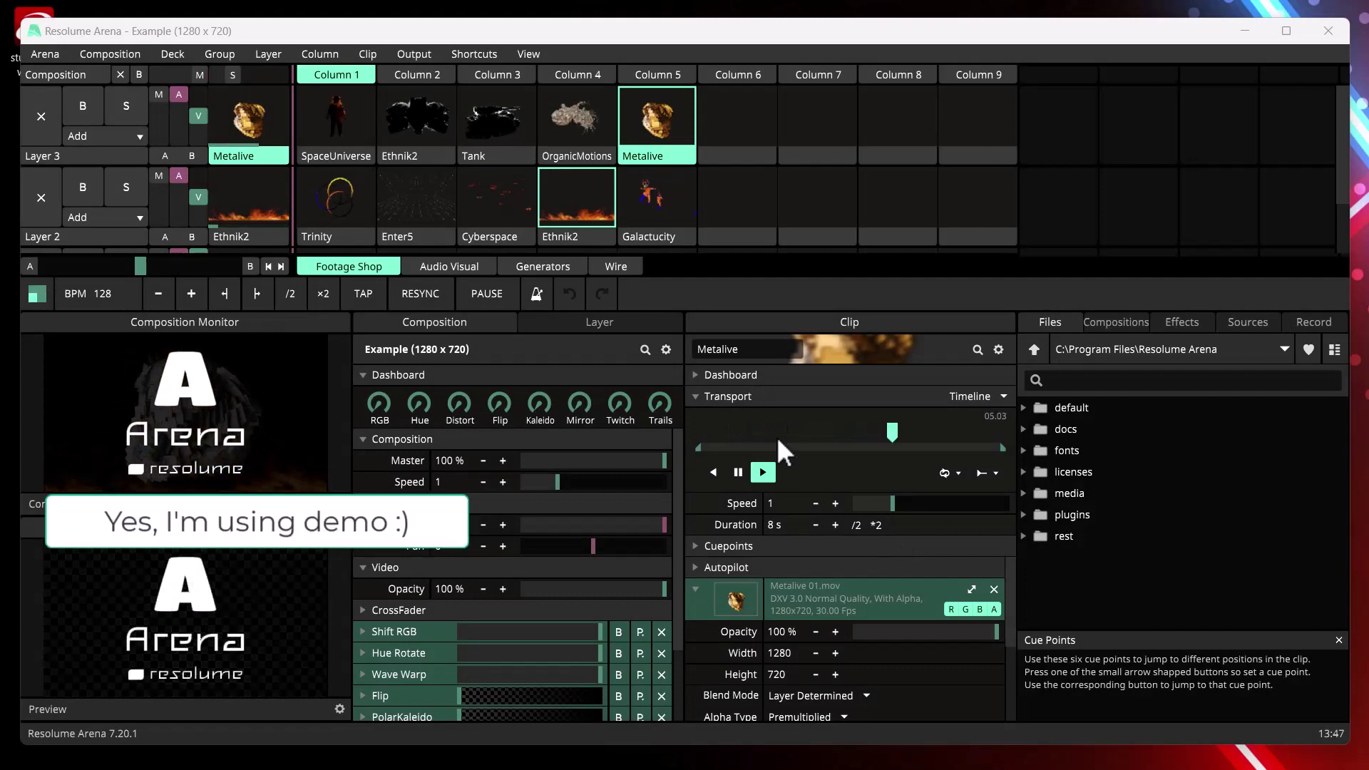
# Turn on Texture sharing (Spout) in Resolume Arena's Output menu.
pyautogui.click(418, 57)
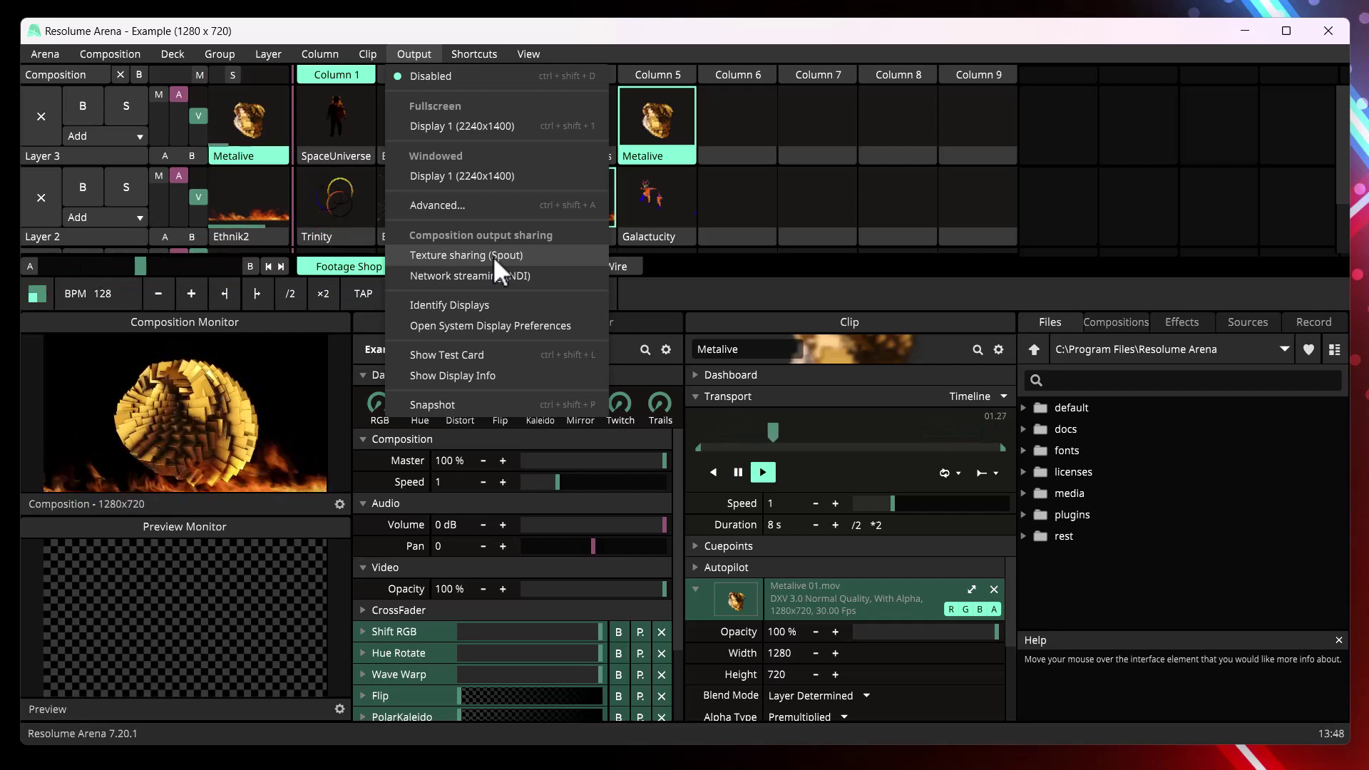
pyautogui.click(493, 255)
pyautogui.click(409, 52)
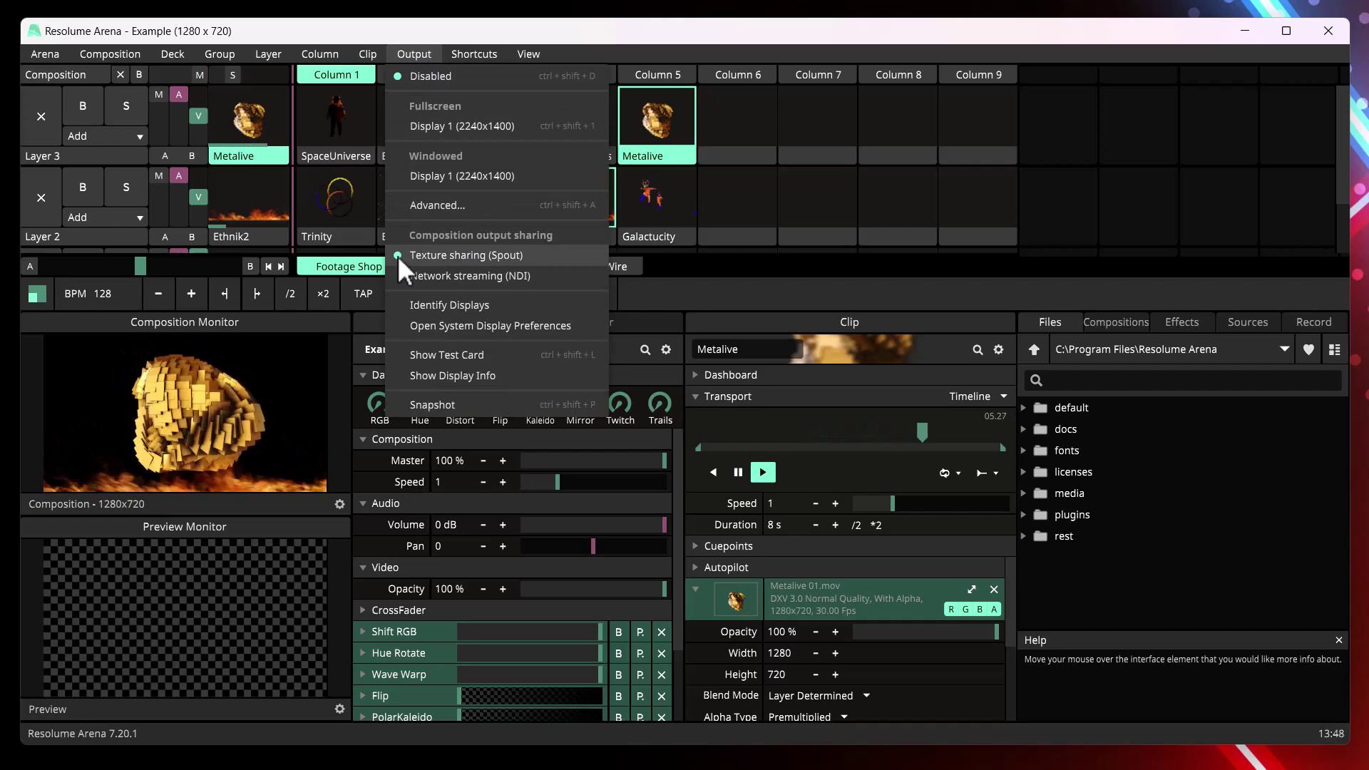
# Close Arena's Output menu and add an empty video scene, Scene 6, to Bank 2.
pyautogui.click(436, 51)
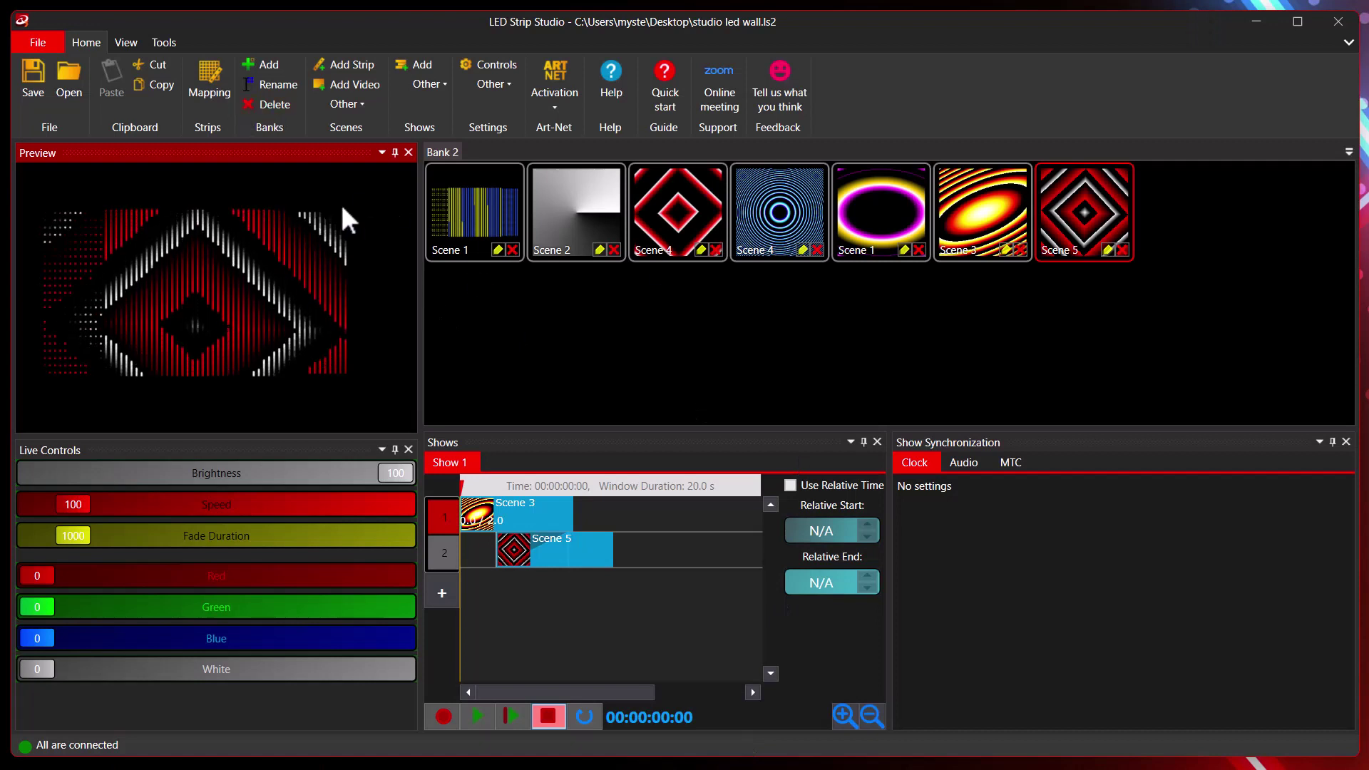
pyautogui.click(336, 83)
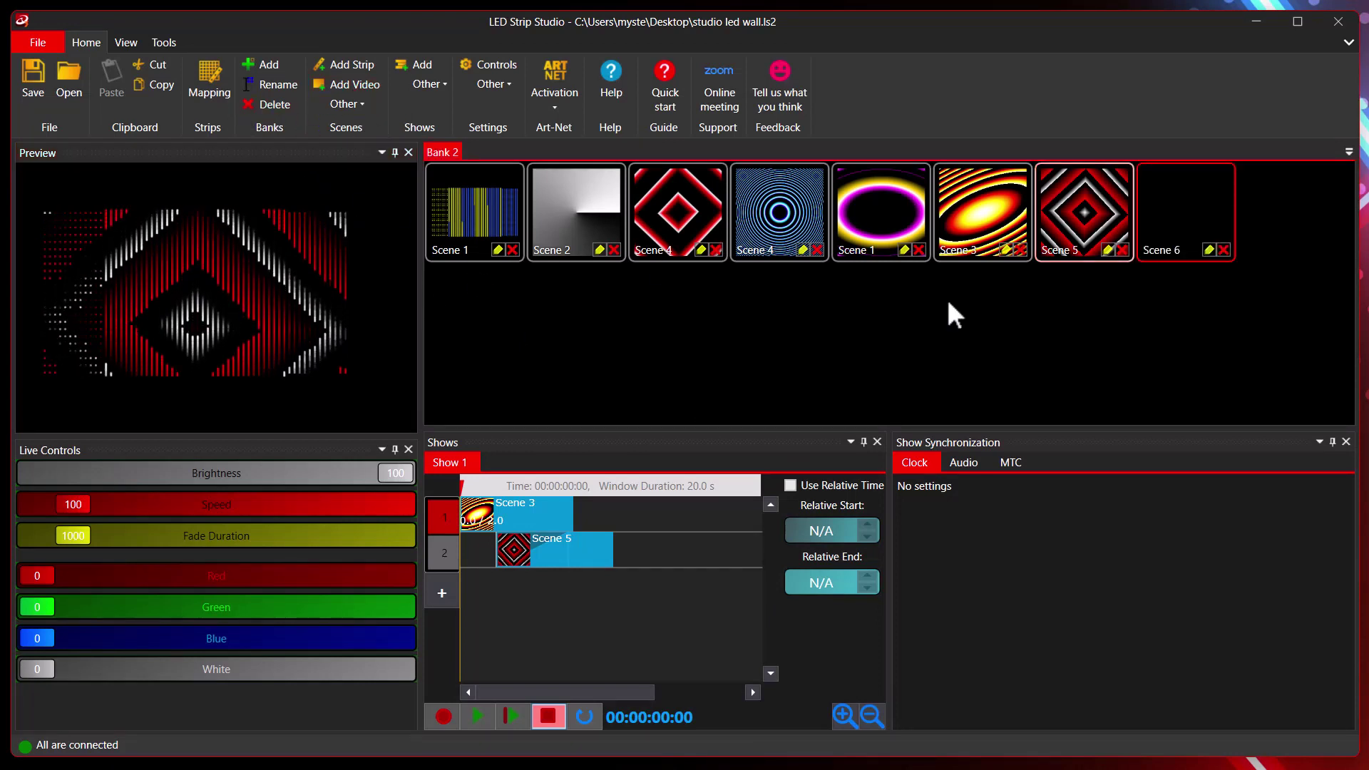
# Open Scene 6's editor and add a layer of type Spout.
pyautogui.click(1208, 250)
pyautogui.moveTo(707, 145); pyautogui.dragTo(851, 84)
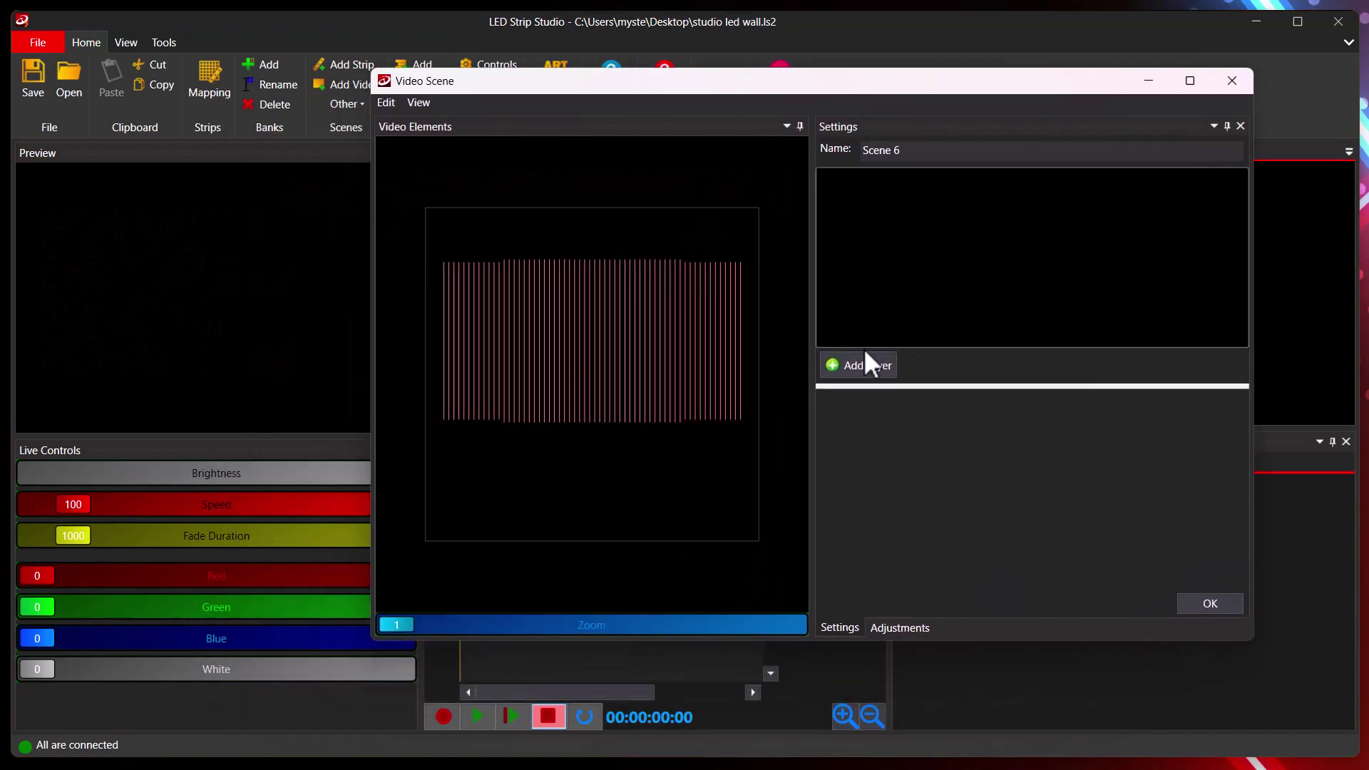
pyautogui.click(872, 365)
pyautogui.moveTo(280, 146); pyautogui.dragTo(680, 175)
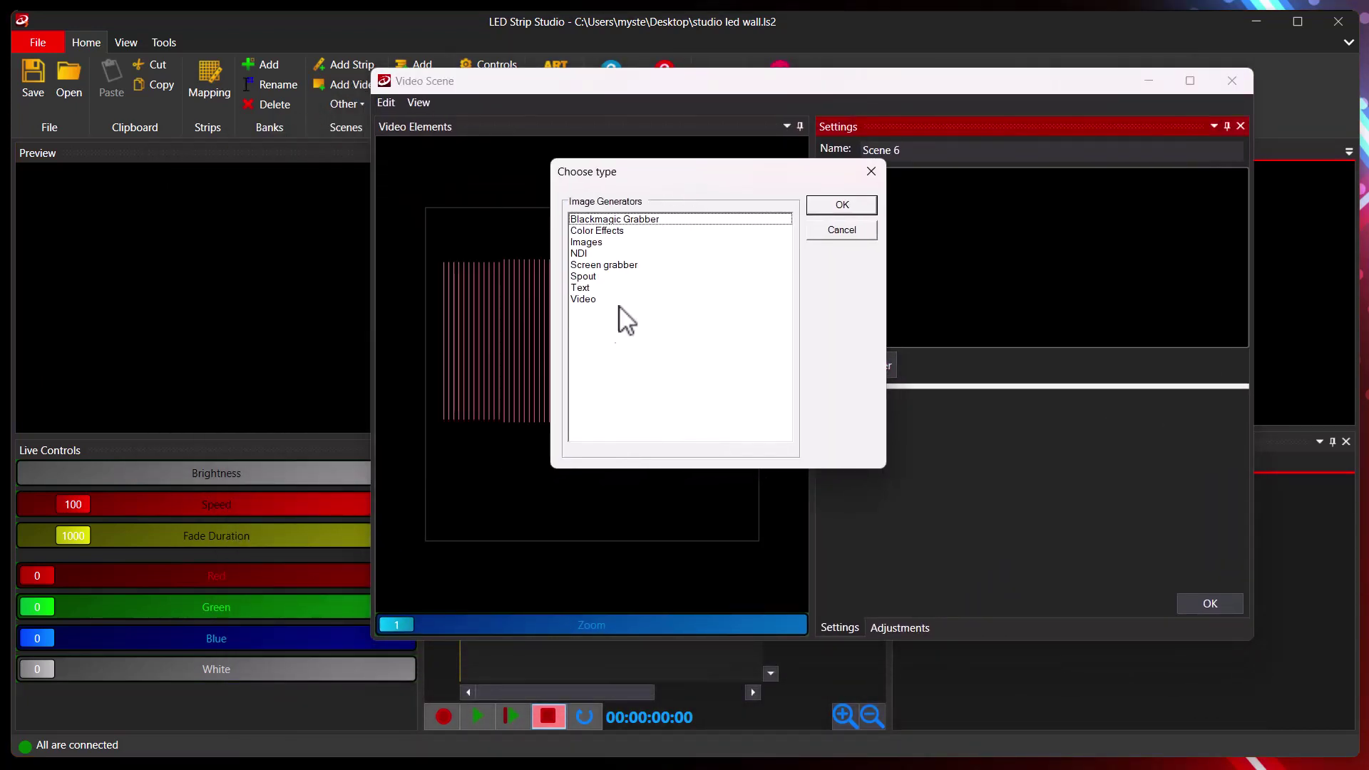
pyautogui.click(596, 278)
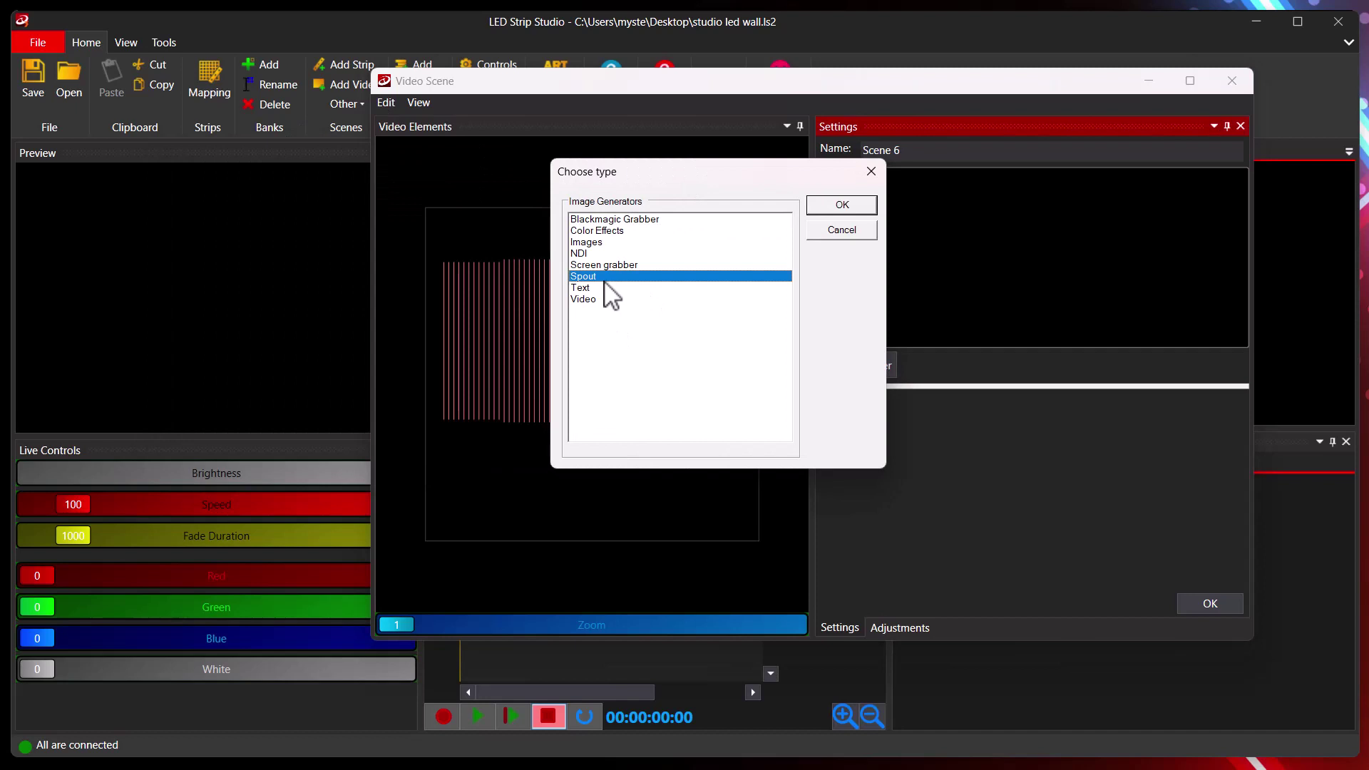
pyautogui.click(842, 205)
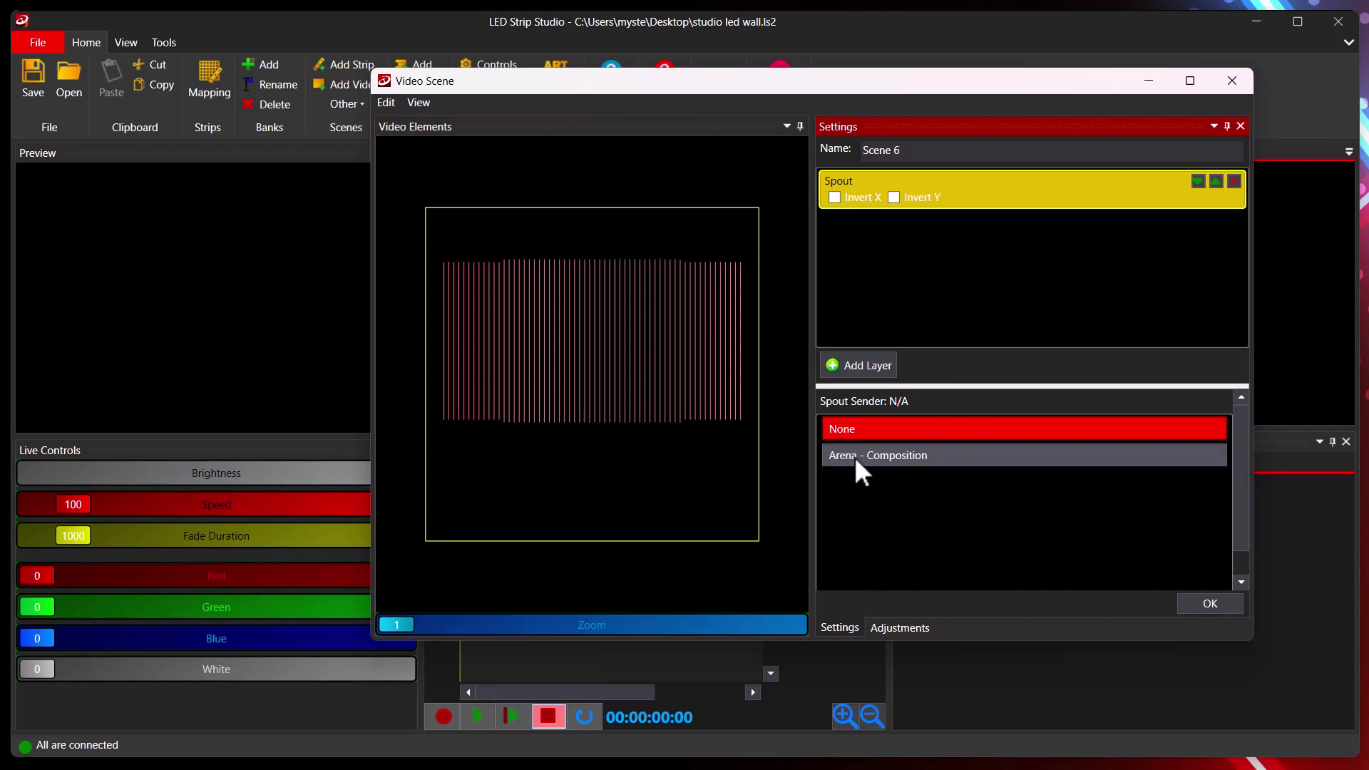
# Select Arena - Composition as the Spout sender and close the Scene 6 editor.
pyautogui.click(893, 456)
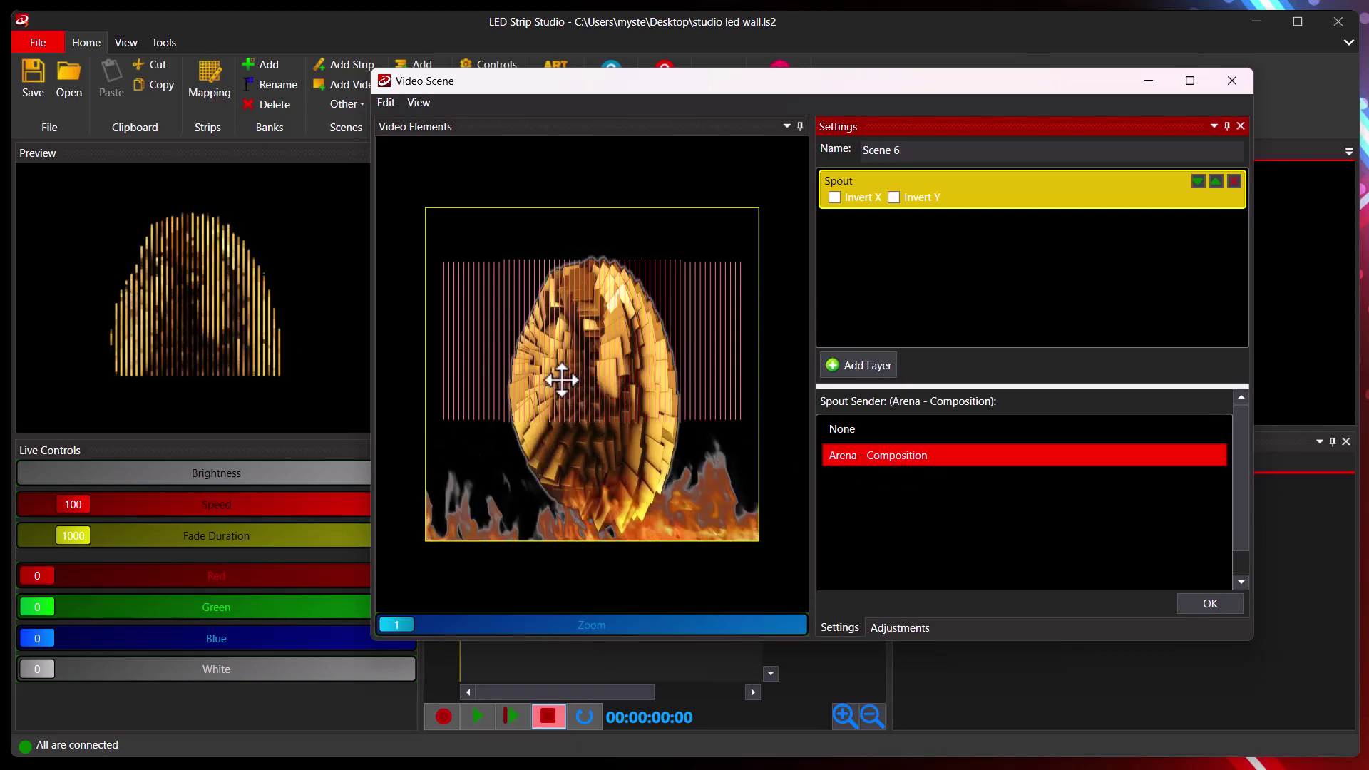
pyautogui.click(702, 299)
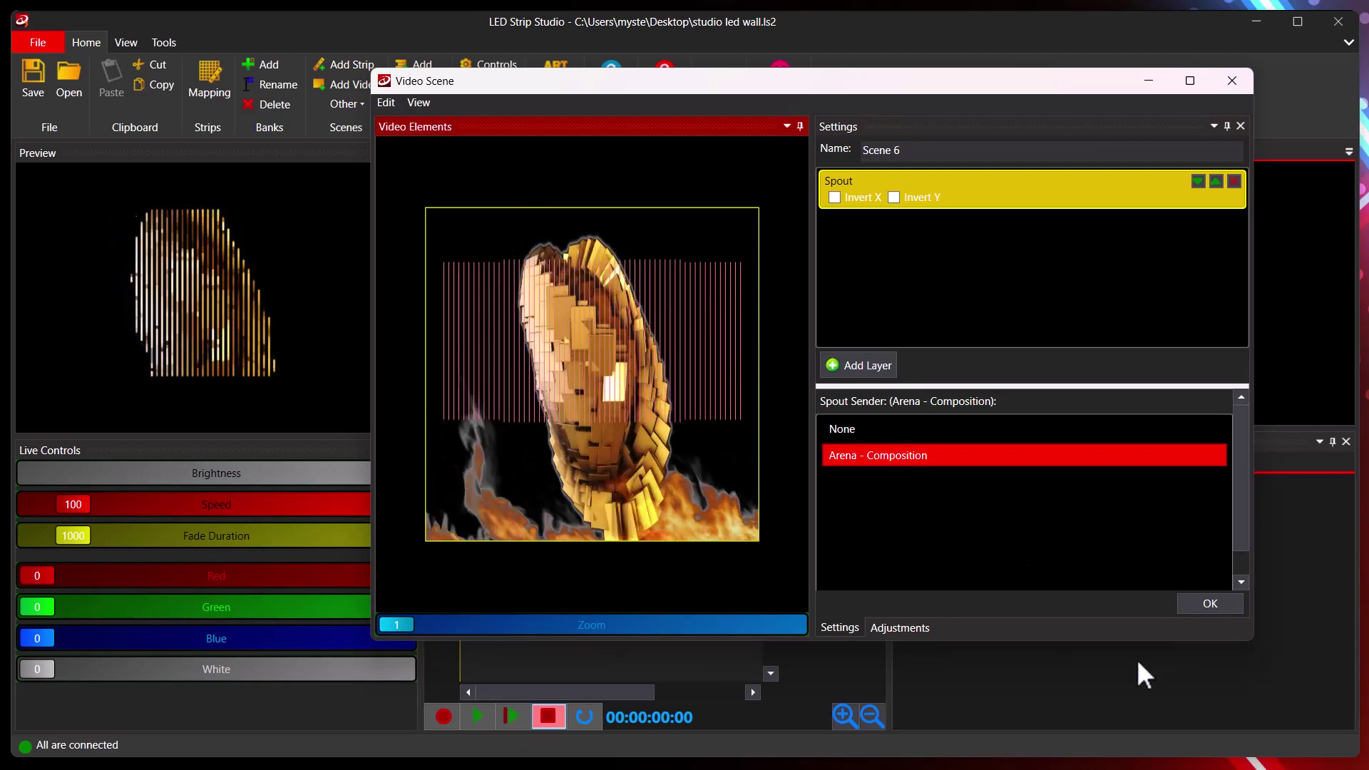
pyautogui.click(1212, 606)
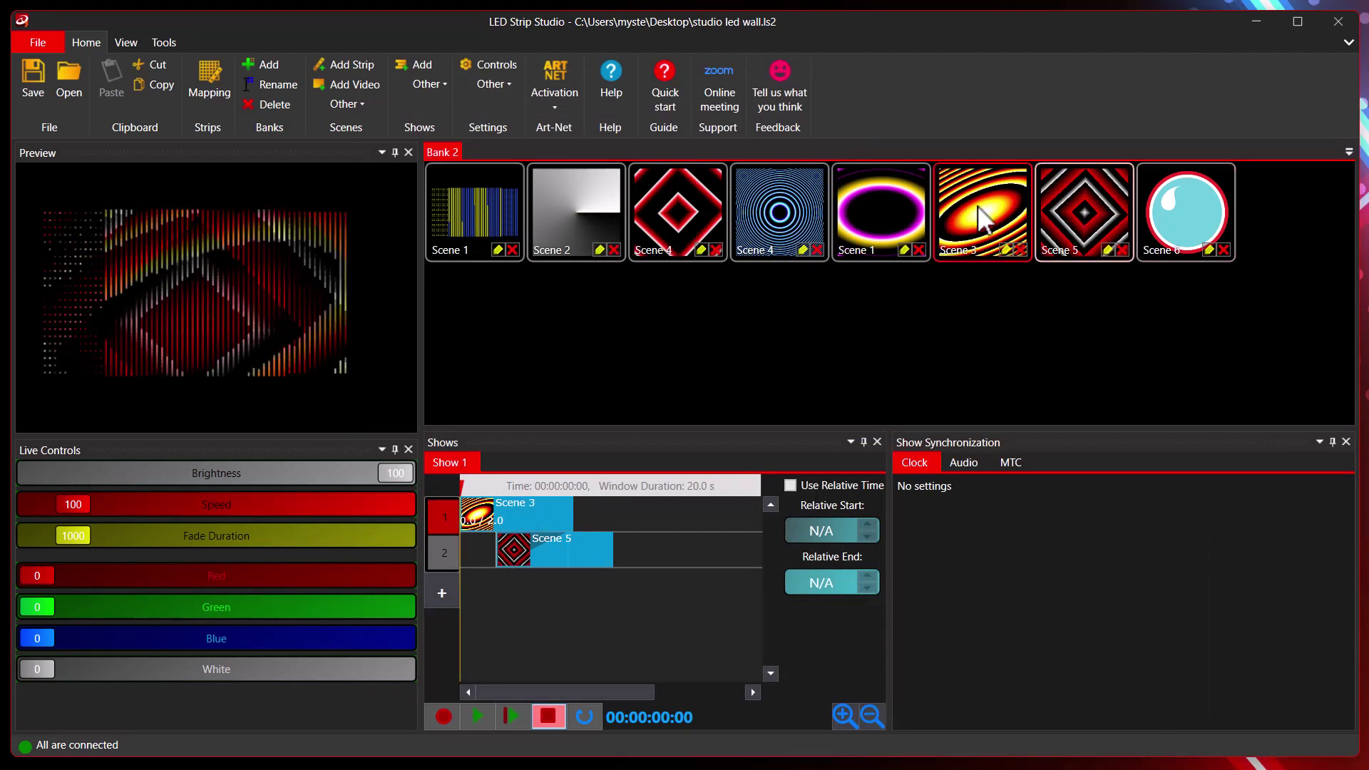
# Activate the Scene 6 tile in Bank 2 to play it on the LED preview.
pyautogui.click(1183, 206)
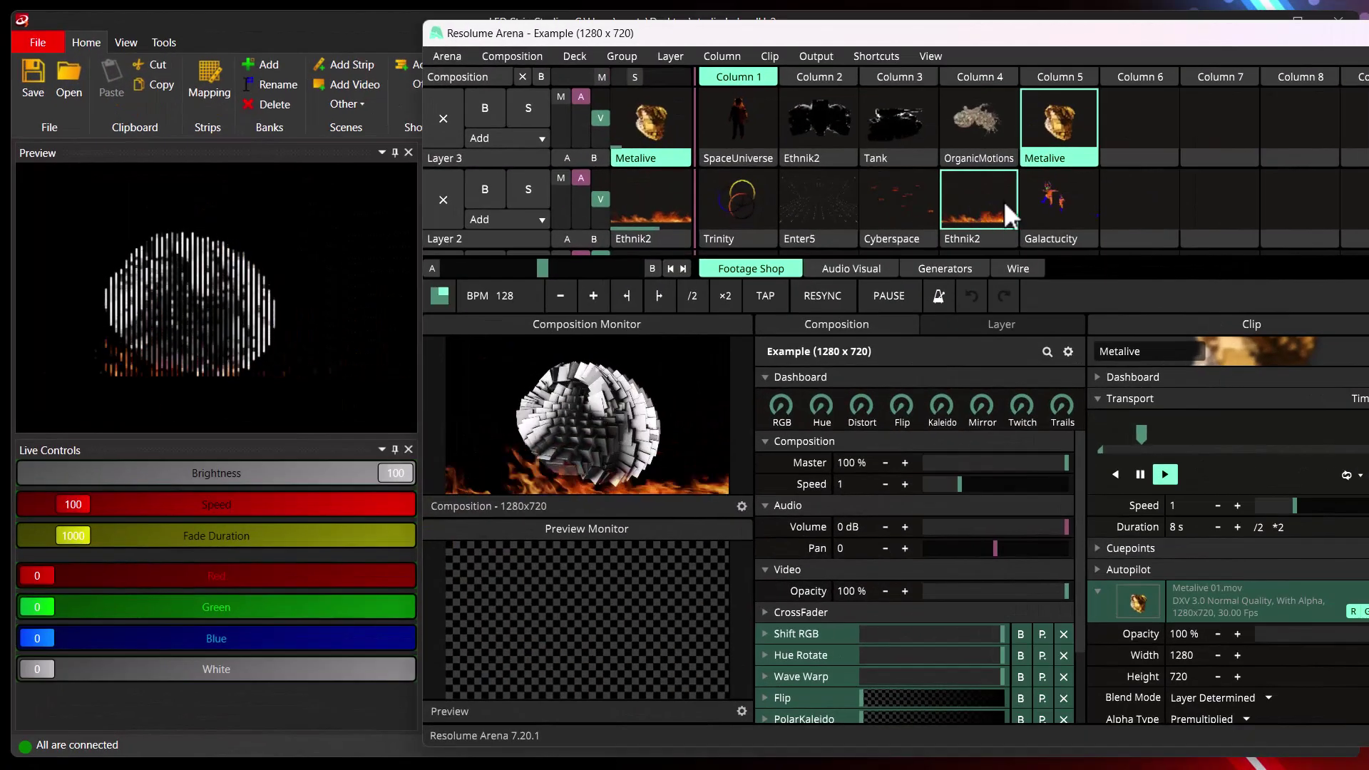
# Launch OrganicMotions, Trinity, Tank and Ethnik2 clips, clear Layer 3, then play Galactucity on Layer 2.
pyautogui.click(1042, 208)
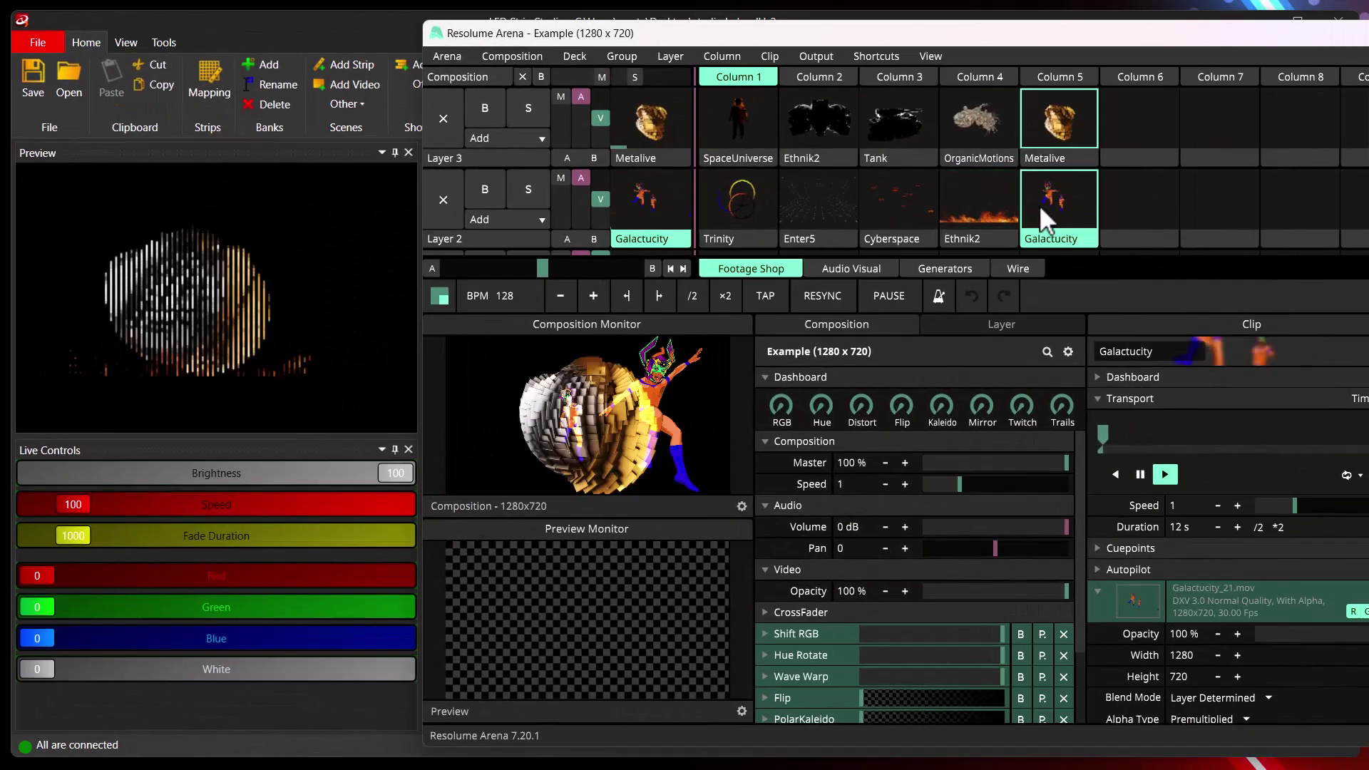
pyautogui.click(1041, 138)
pyautogui.click(972, 127)
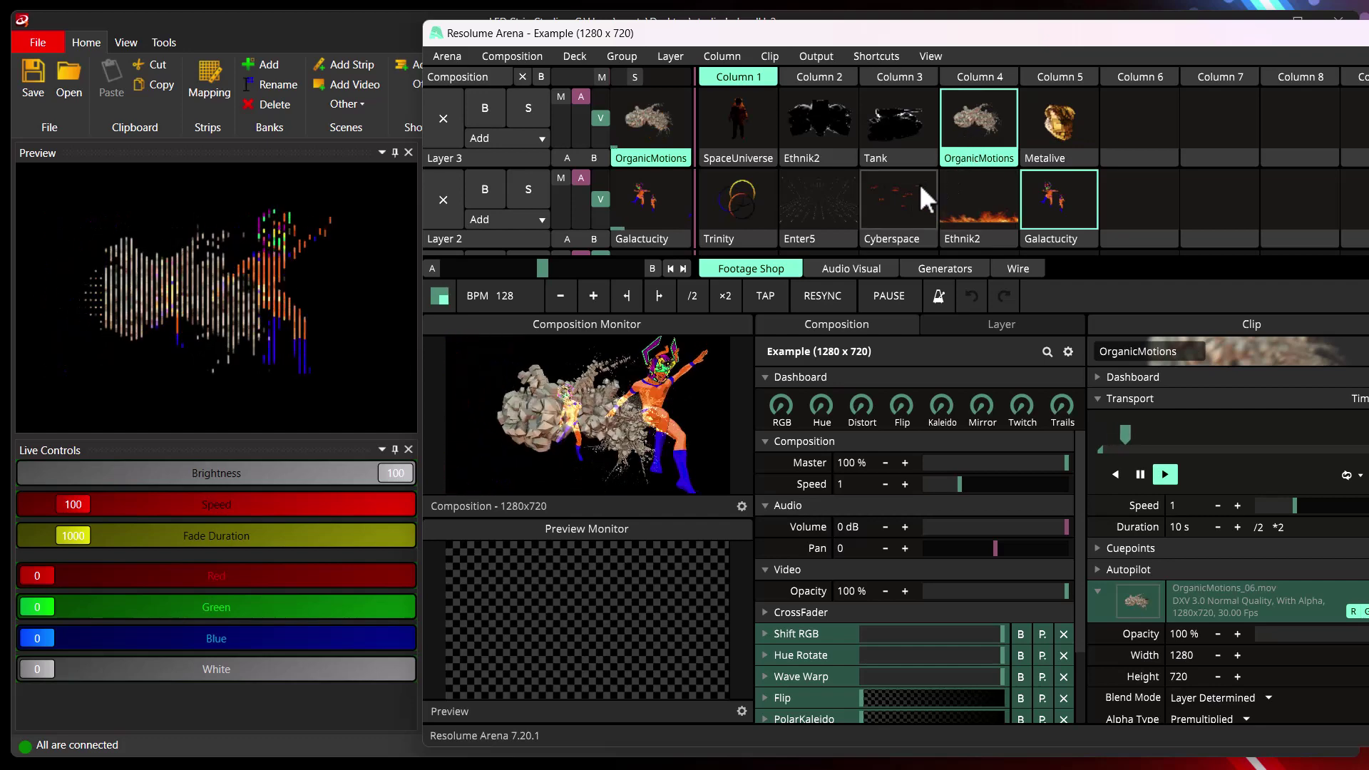
pyautogui.click(732, 203)
pyautogui.click(895, 127)
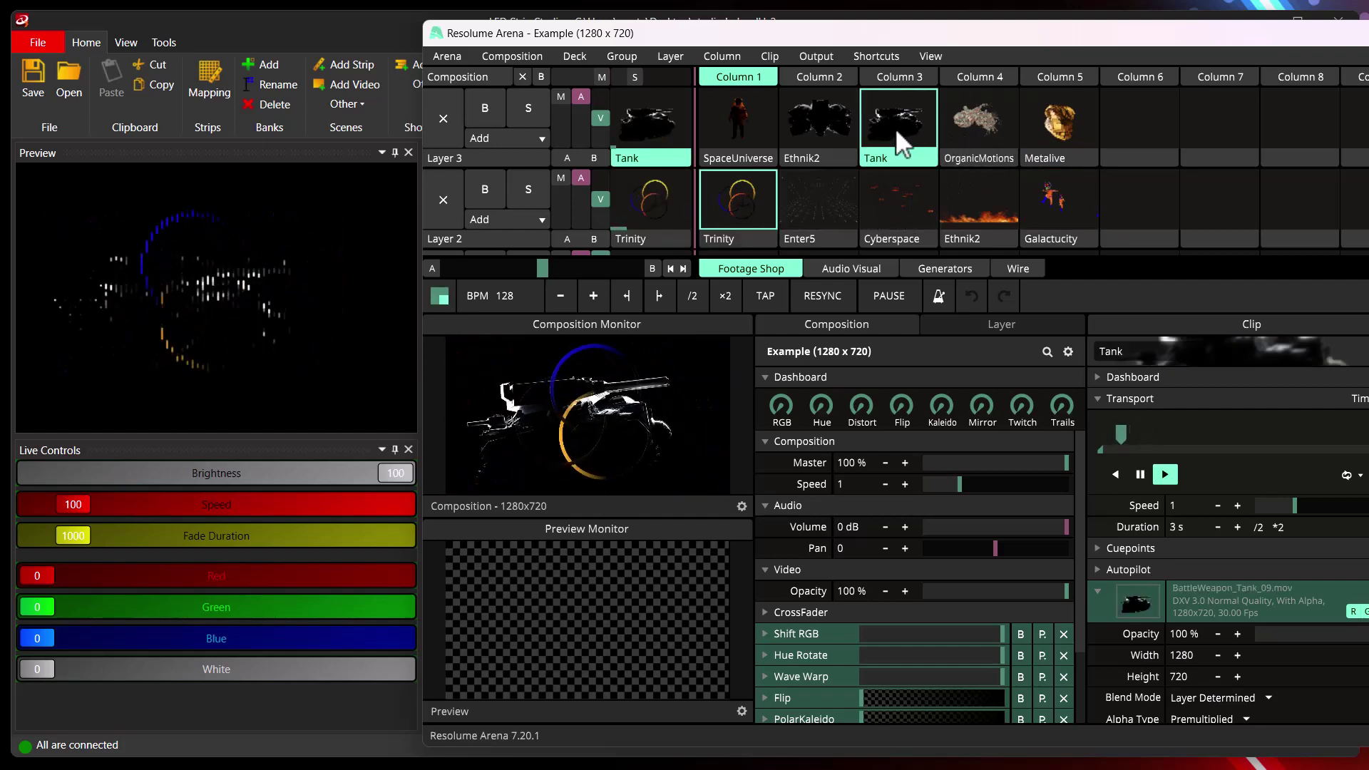
pyautogui.click(1016, 202)
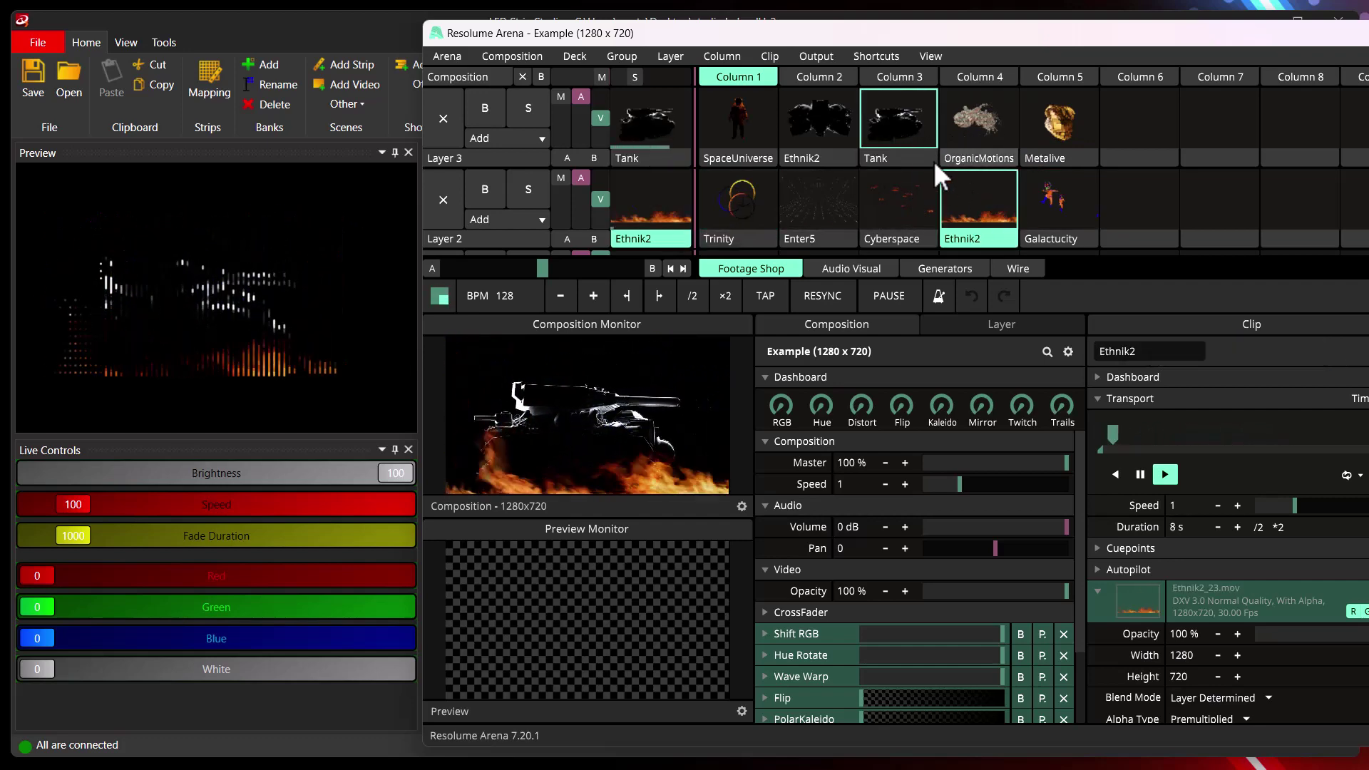
pyautogui.click(891, 131)
pyautogui.click(639, 125)
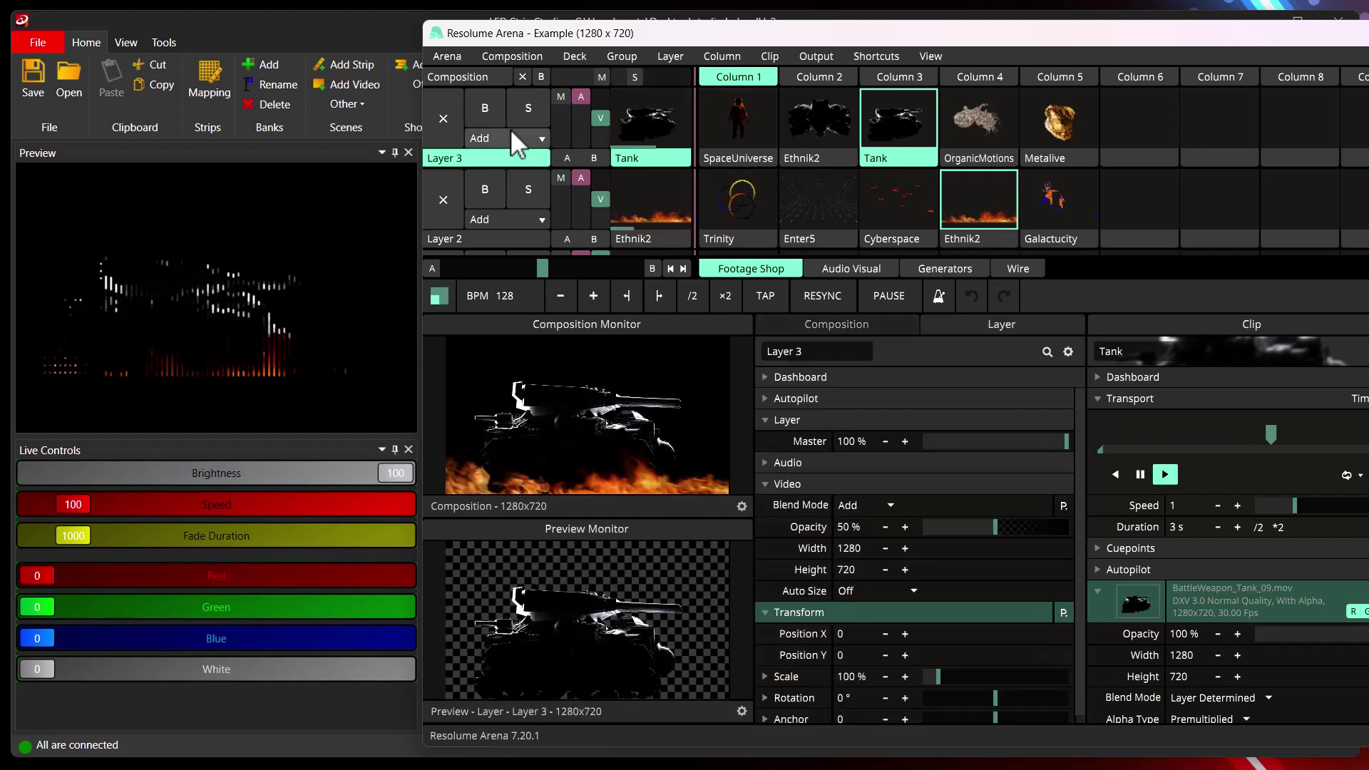
pyautogui.click(448, 119)
pyautogui.click(1045, 207)
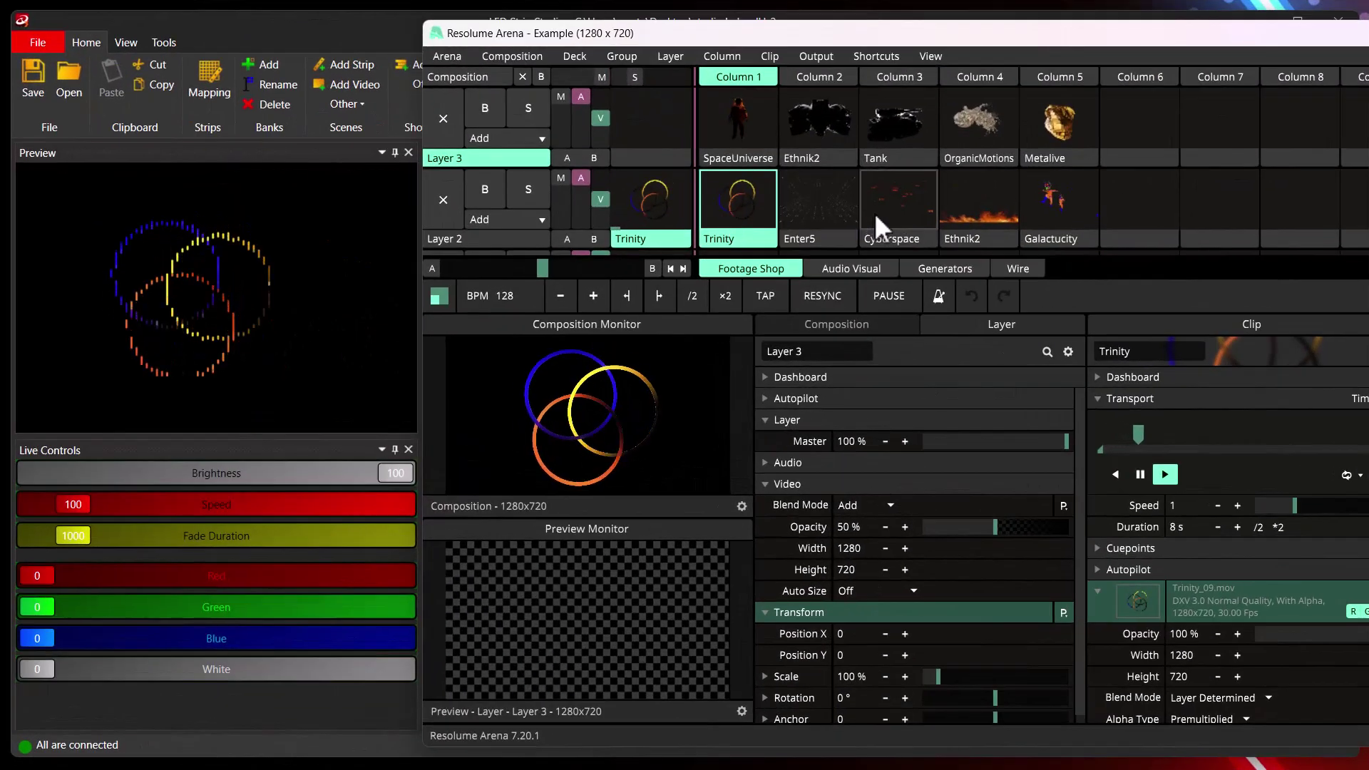
# Toggle Layer 2 between Ethnik2 and Galactucity, finishing on Cyberspace.
pyautogui.click(982, 203)
pyautogui.click(1041, 214)
pyautogui.click(998, 212)
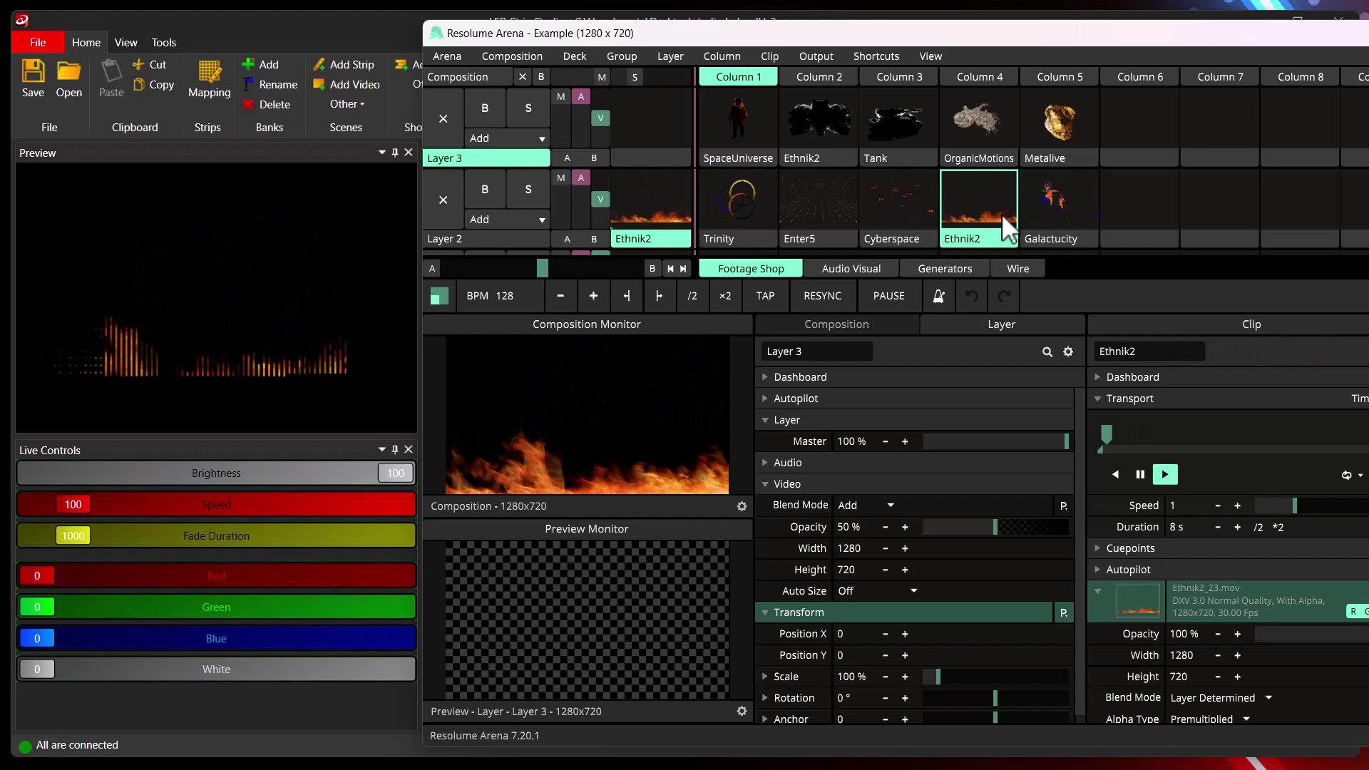
pyautogui.click(1055, 206)
pyautogui.click(986, 205)
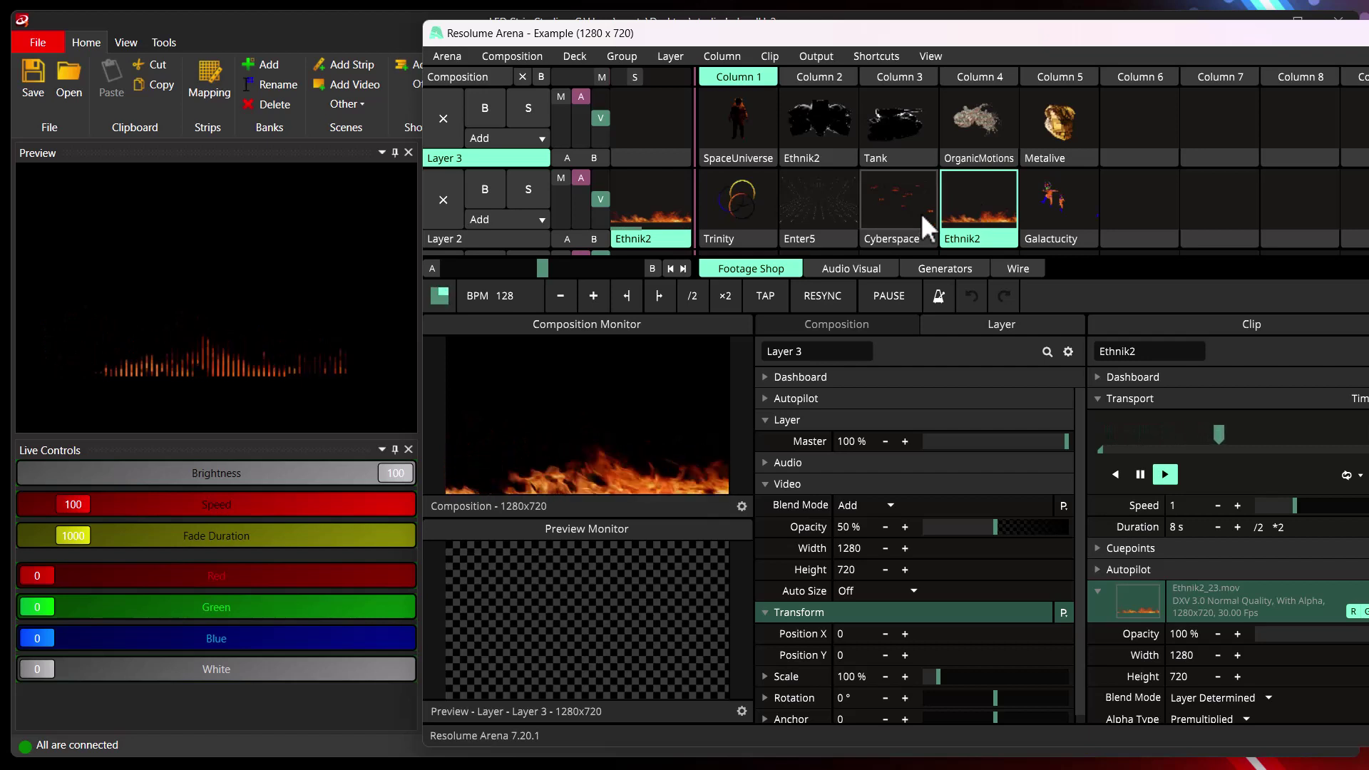
pyautogui.click(898, 208)
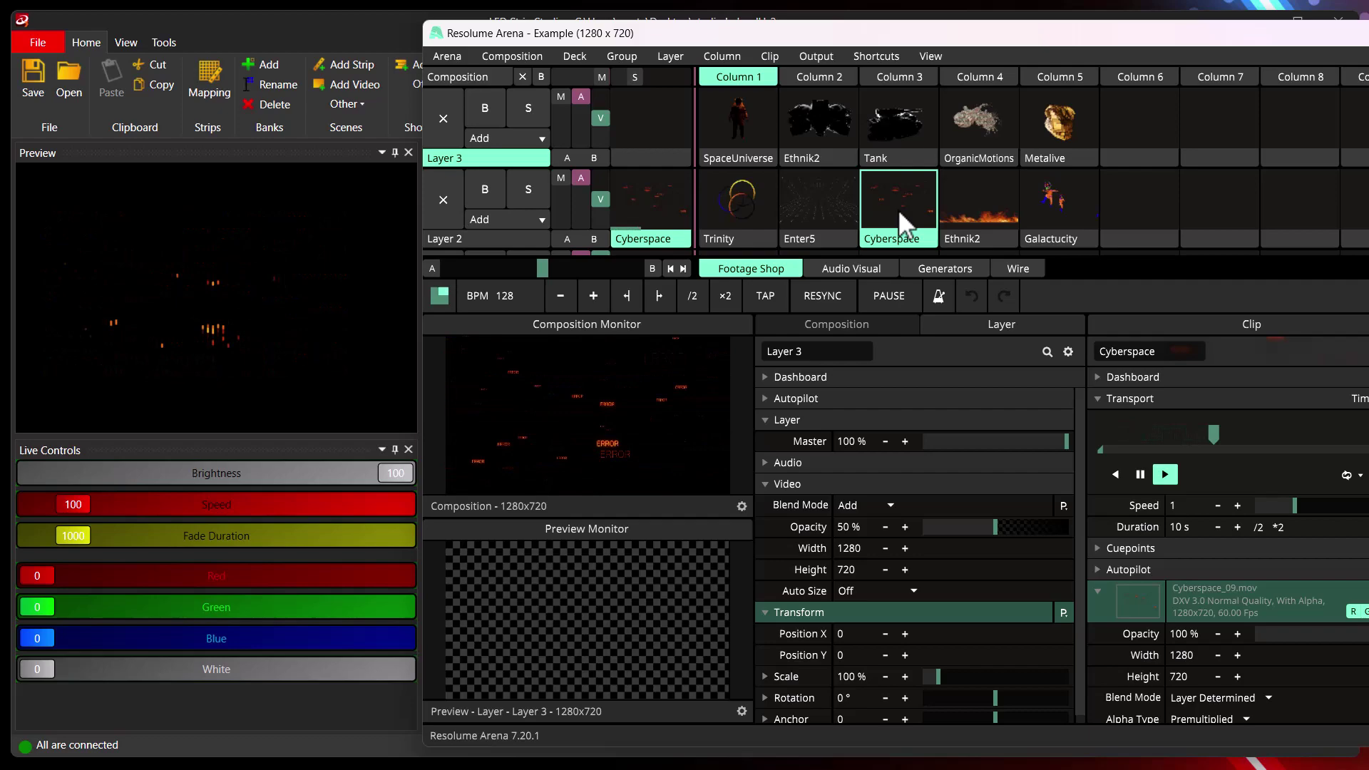
pyautogui.scroll(-1, 841, 211)
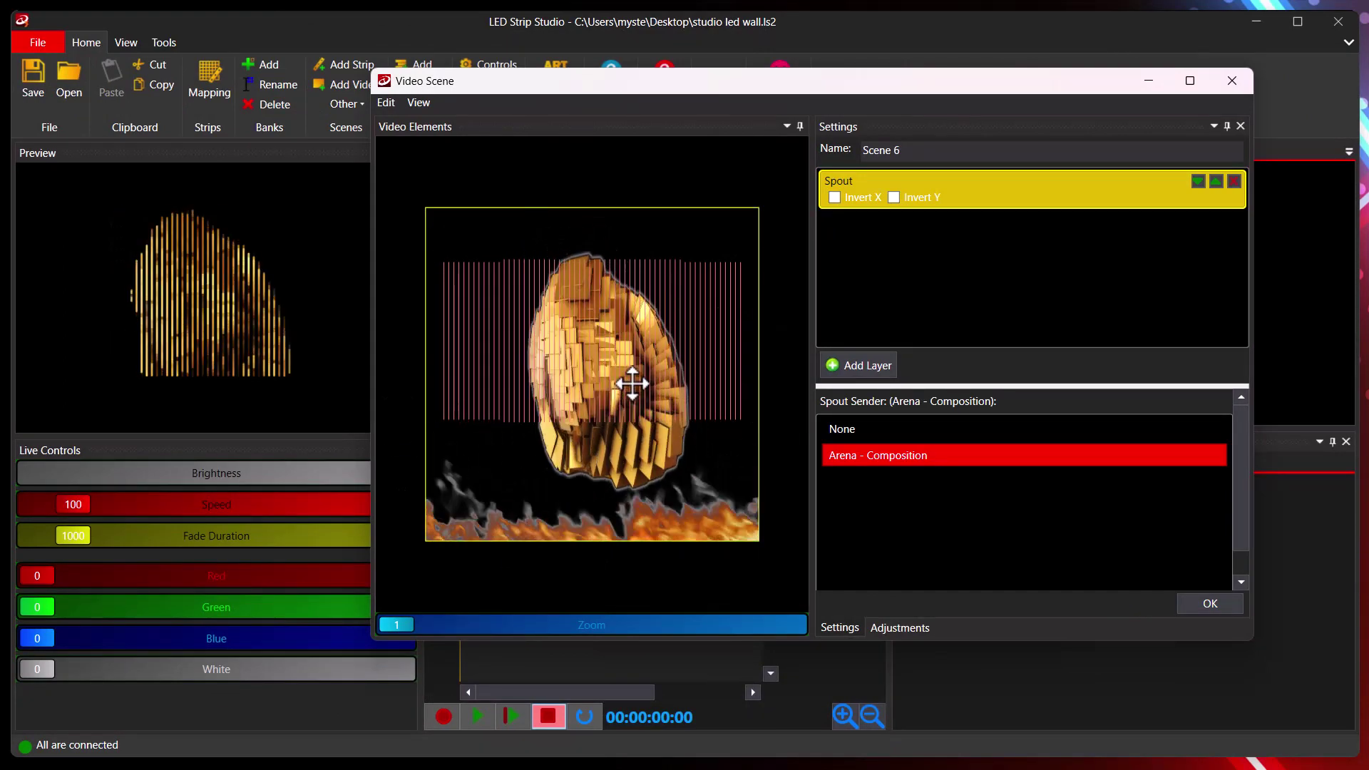
# Apply Reset Size and Position to the Spout layer from its right-click menu.
pyautogui.rightClick(972, 193)
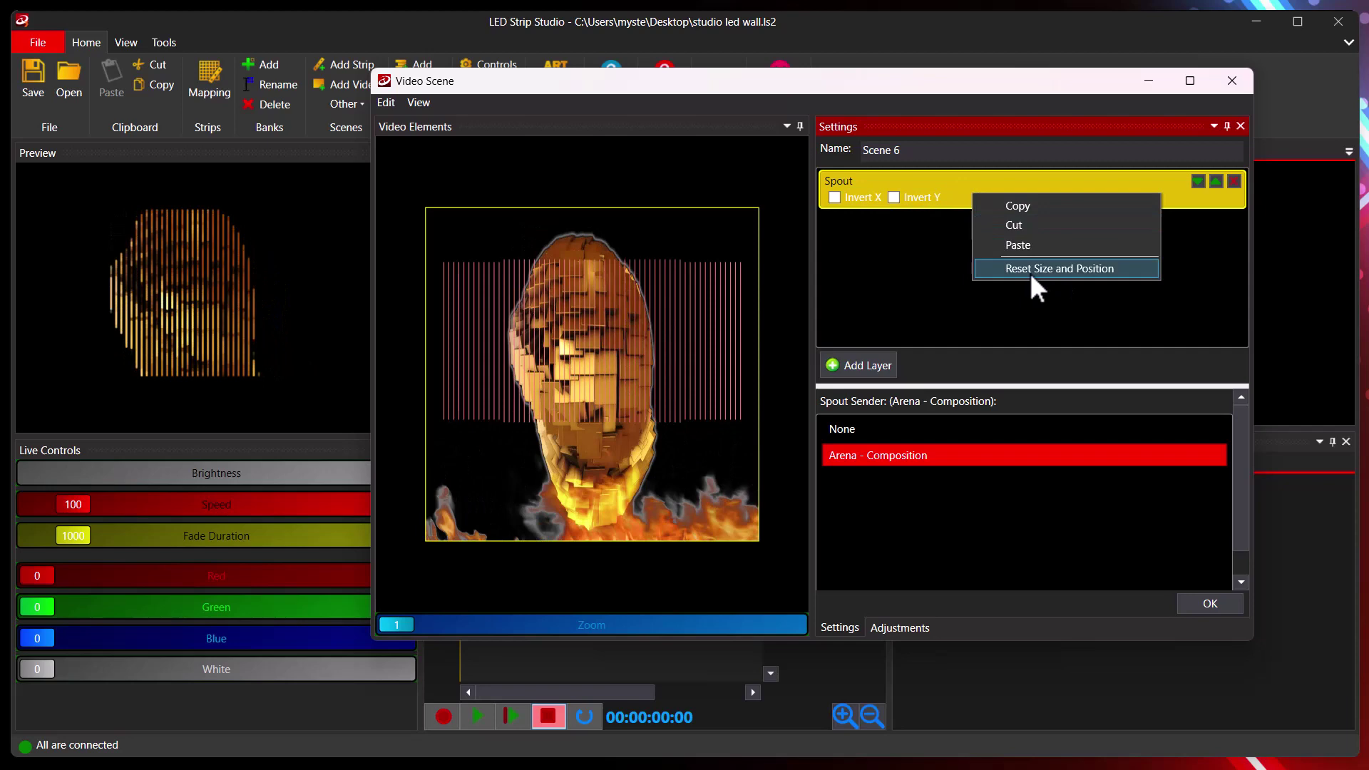
pyautogui.click(1049, 271)
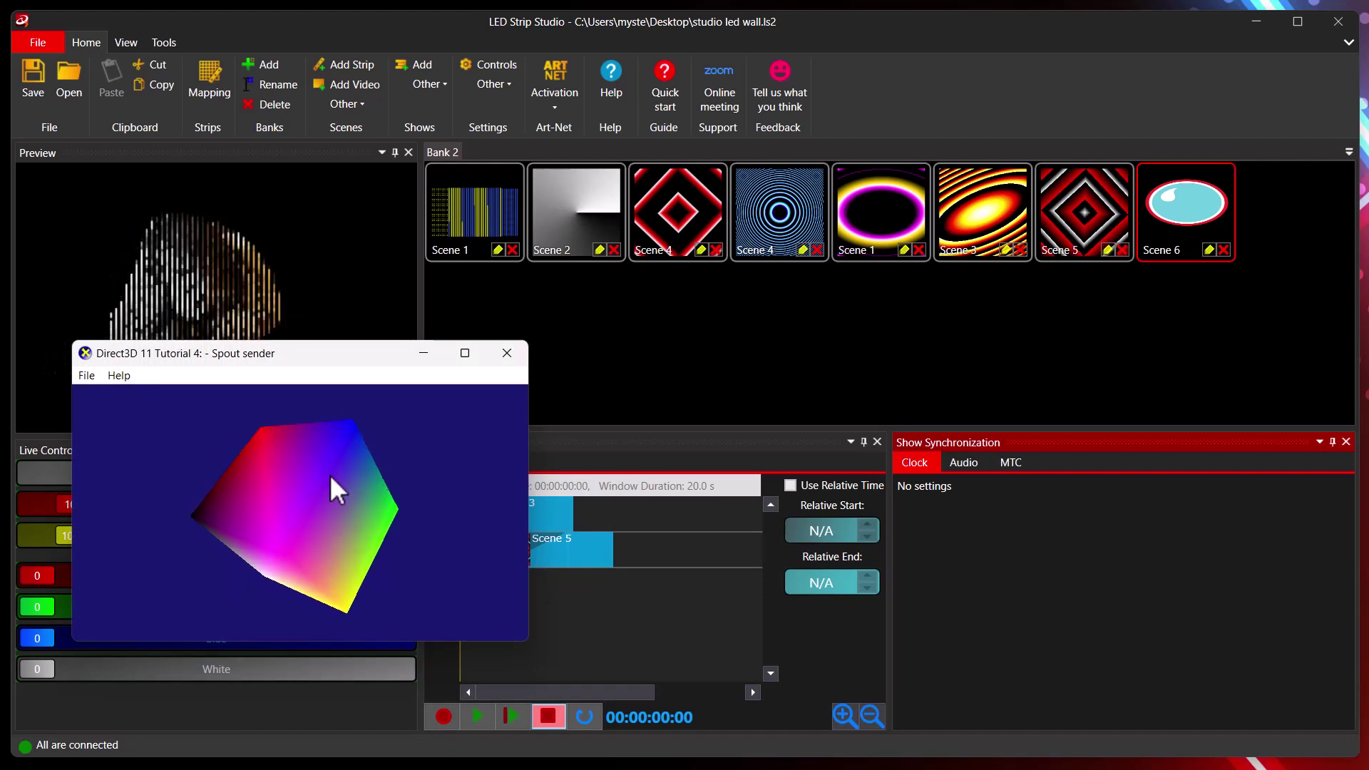
# Move the Direct3D 11 Spout sender demo window lower on screen.
pyautogui.moveTo(316, 358); pyautogui.dragTo(370, 429)
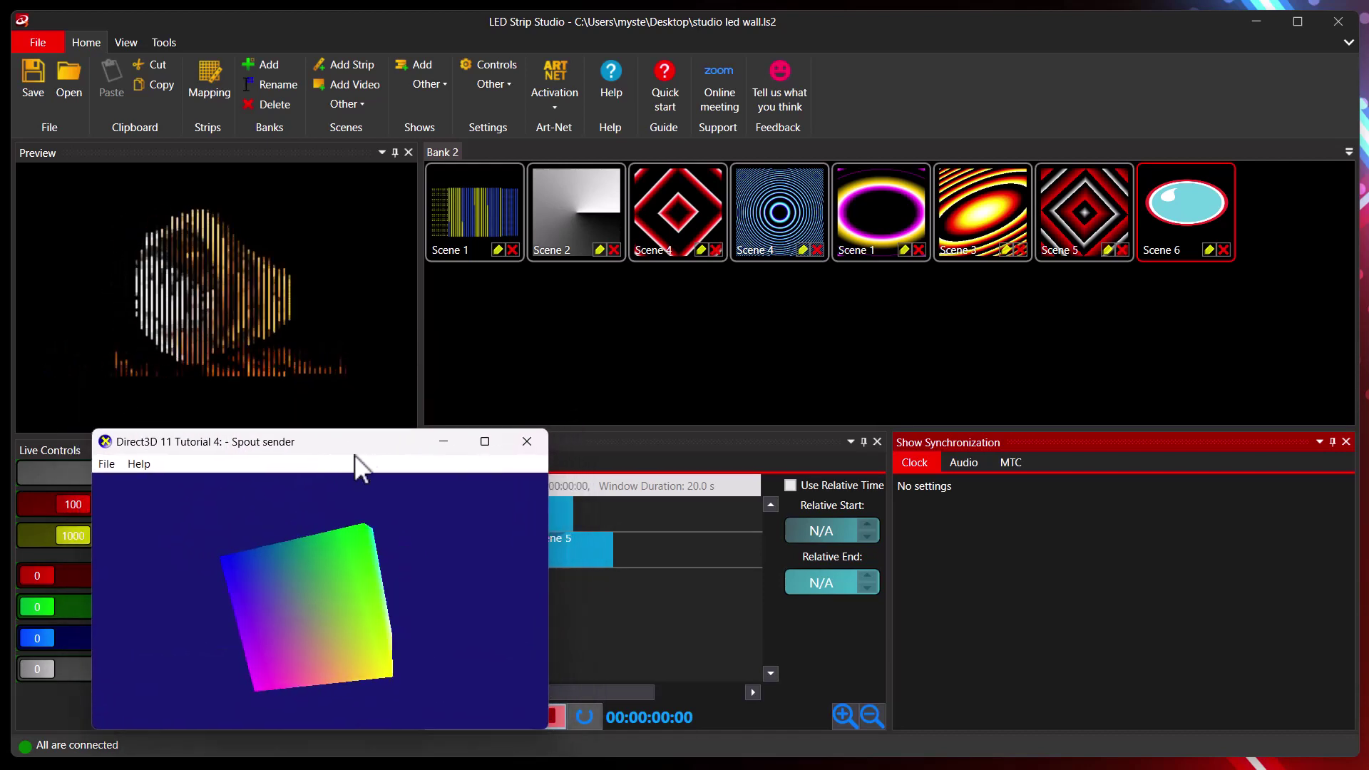
# Switch Scene 6's Spout layer to the SpoutDX sender, then back to Arena - Composition.
pyautogui.click(1220, 274)
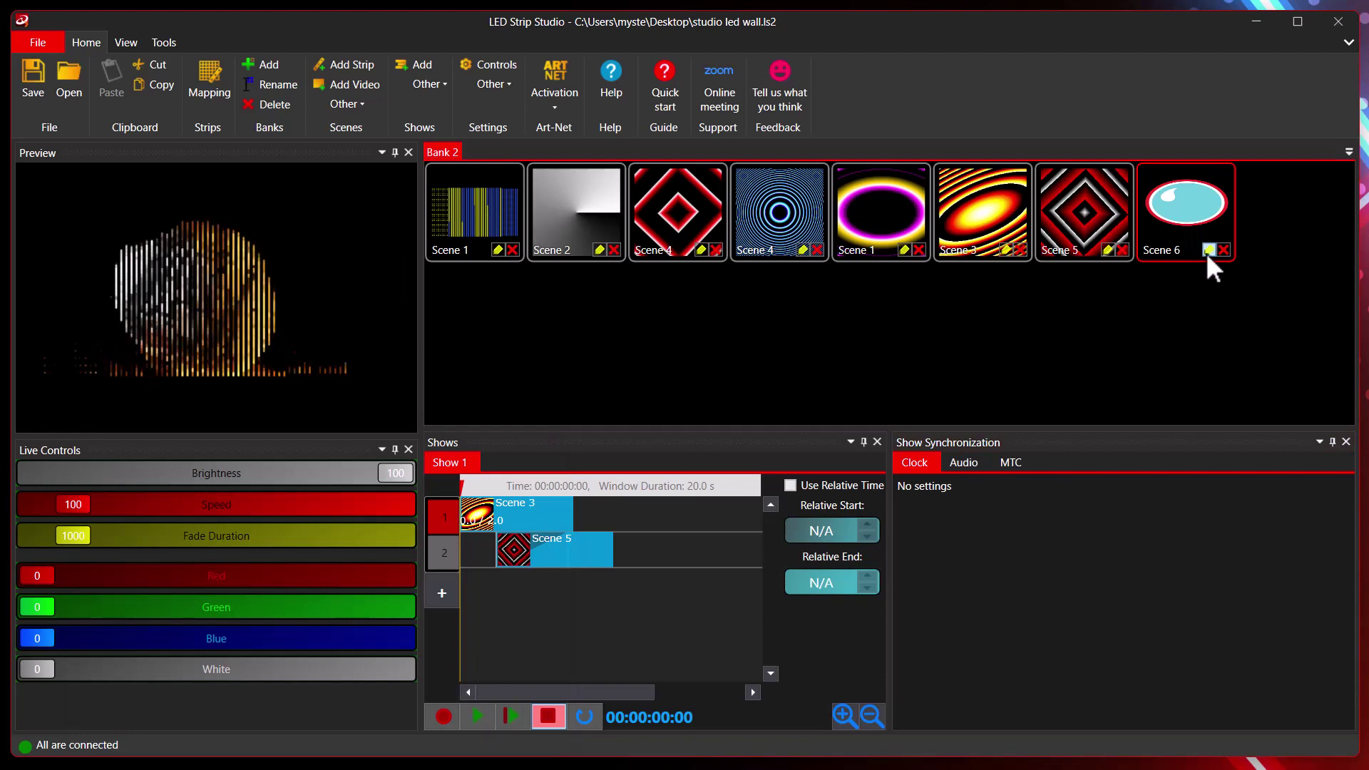
pyautogui.click(1207, 253)
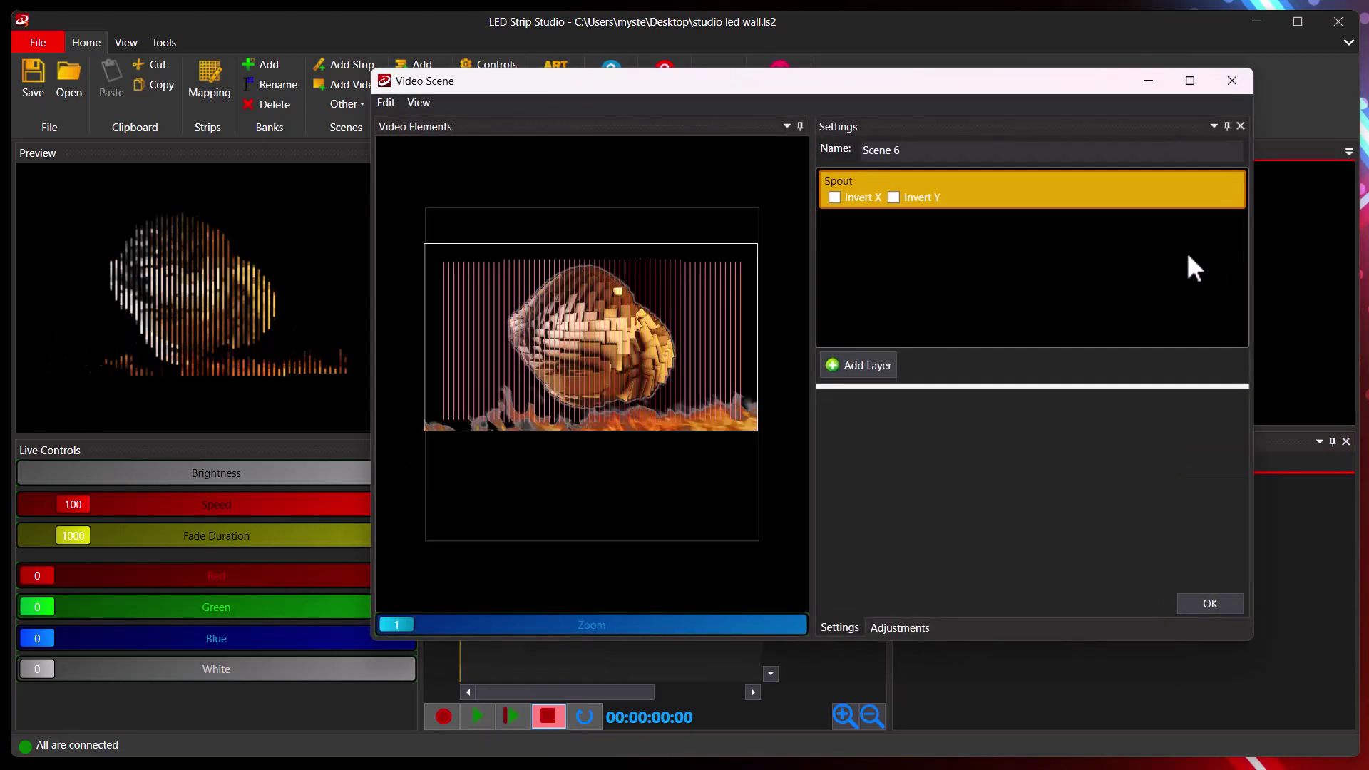
pyautogui.click(959, 186)
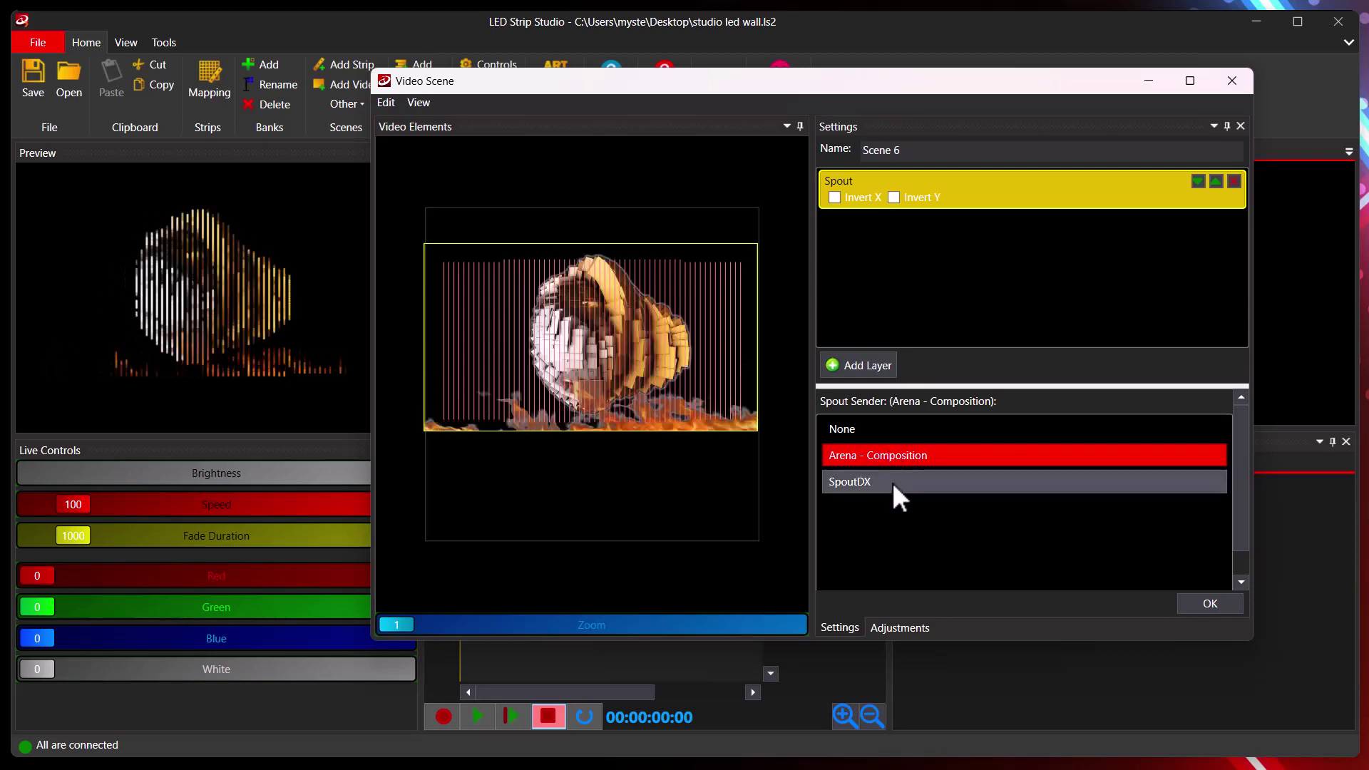
pyautogui.click(854, 486)
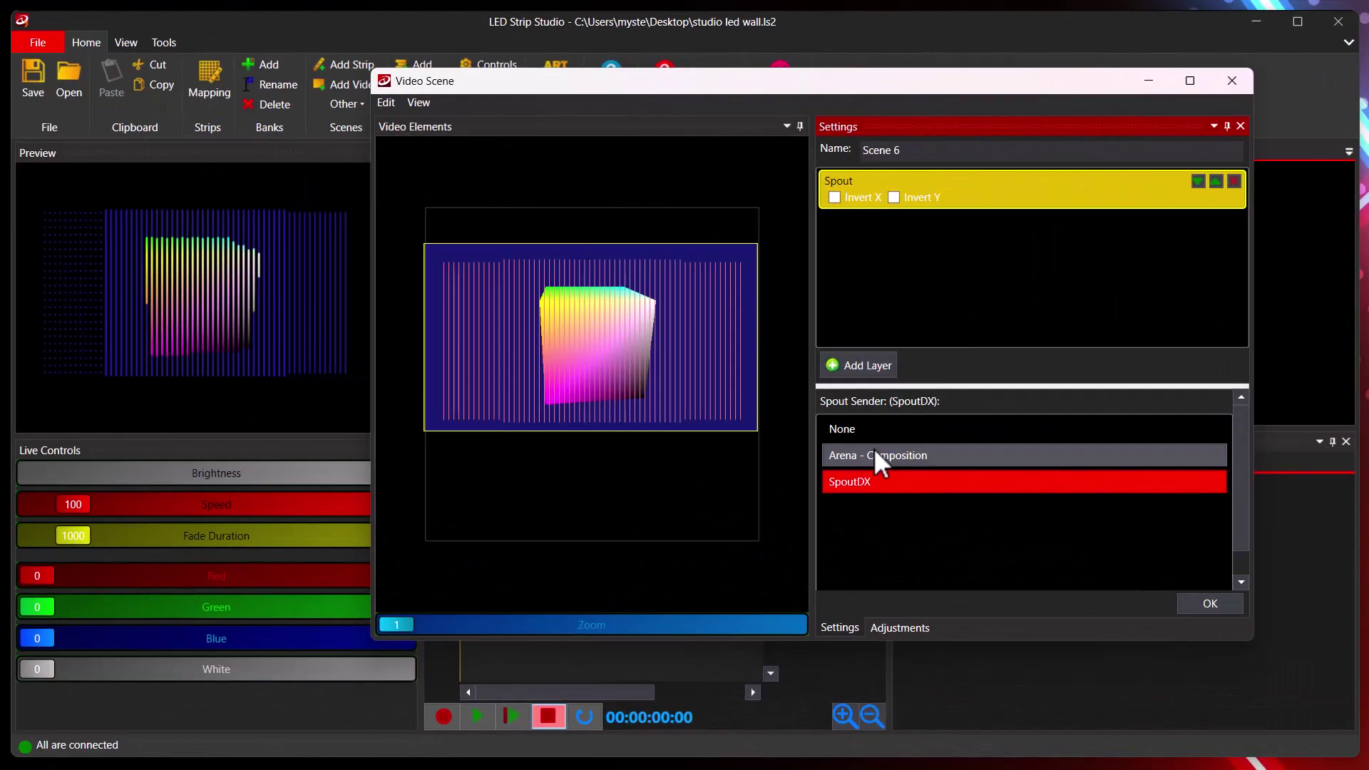
pyautogui.click(883, 456)
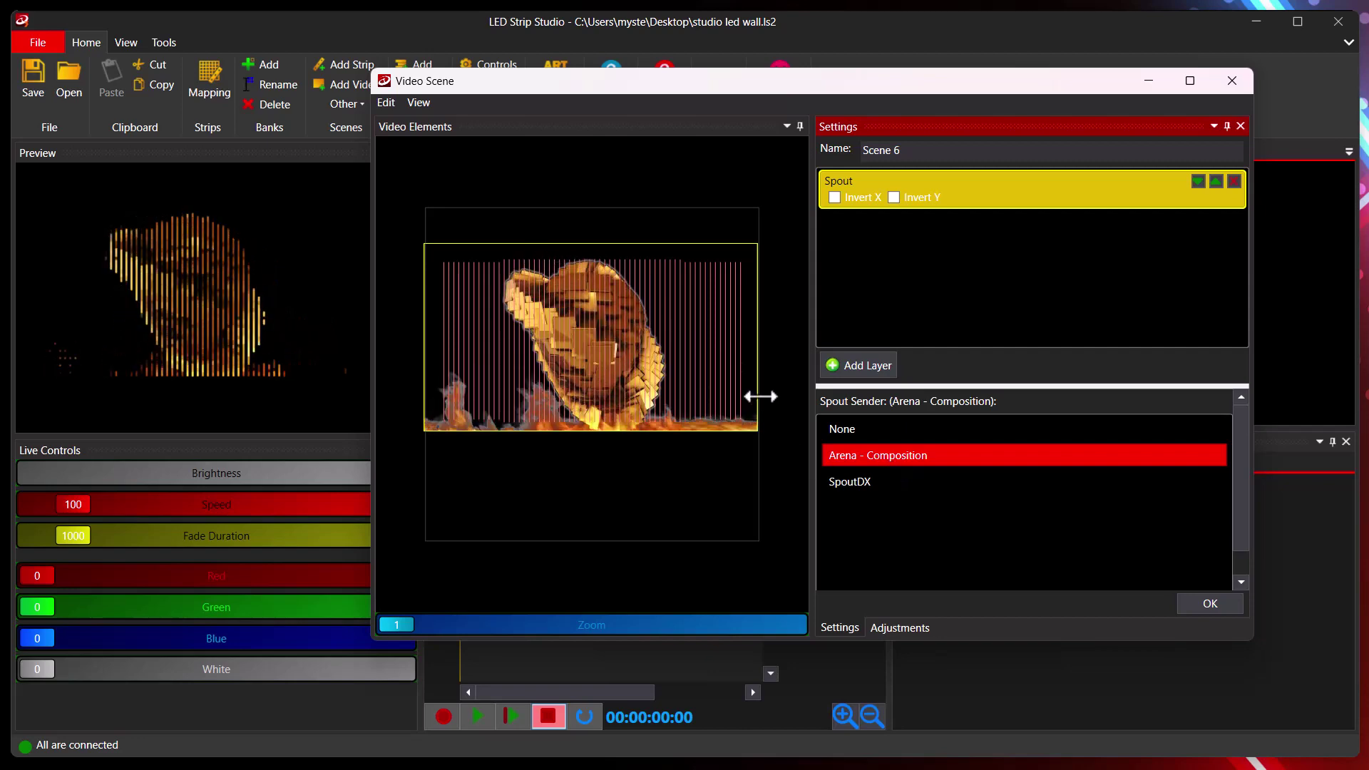
# Shrink the Arena video element to the left part of Scene 6.
pyautogui.moveTo(758, 397); pyautogui.dragTo(606, 383)
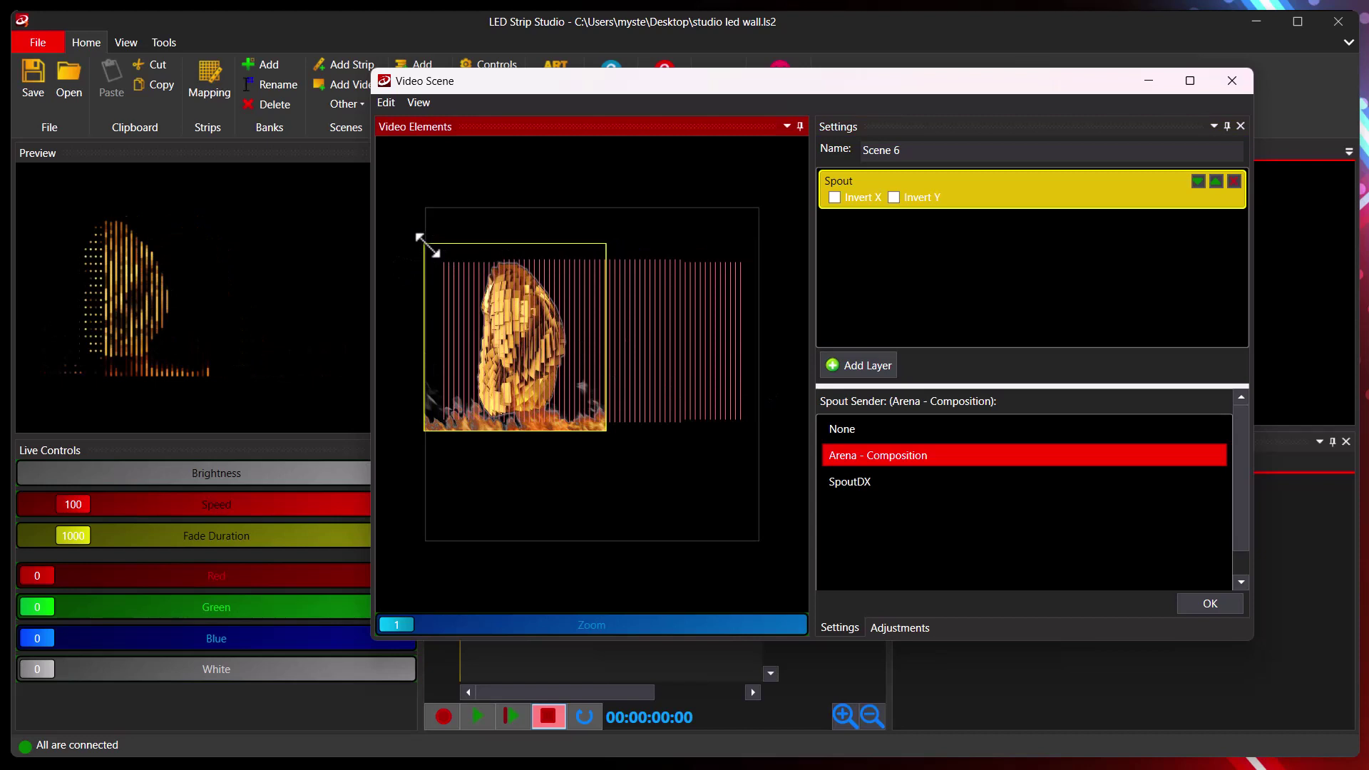
pyautogui.moveTo(427, 246); pyautogui.dragTo(422, 263)
pyautogui.moveTo(487, 344)
pyautogui.mouseDown()
pyautogui.moveTo(487, 360)
pyautogui.moveTo(487, 336)
pyautogui.moveTo(491, 347)
pyautogui.mouseUp()
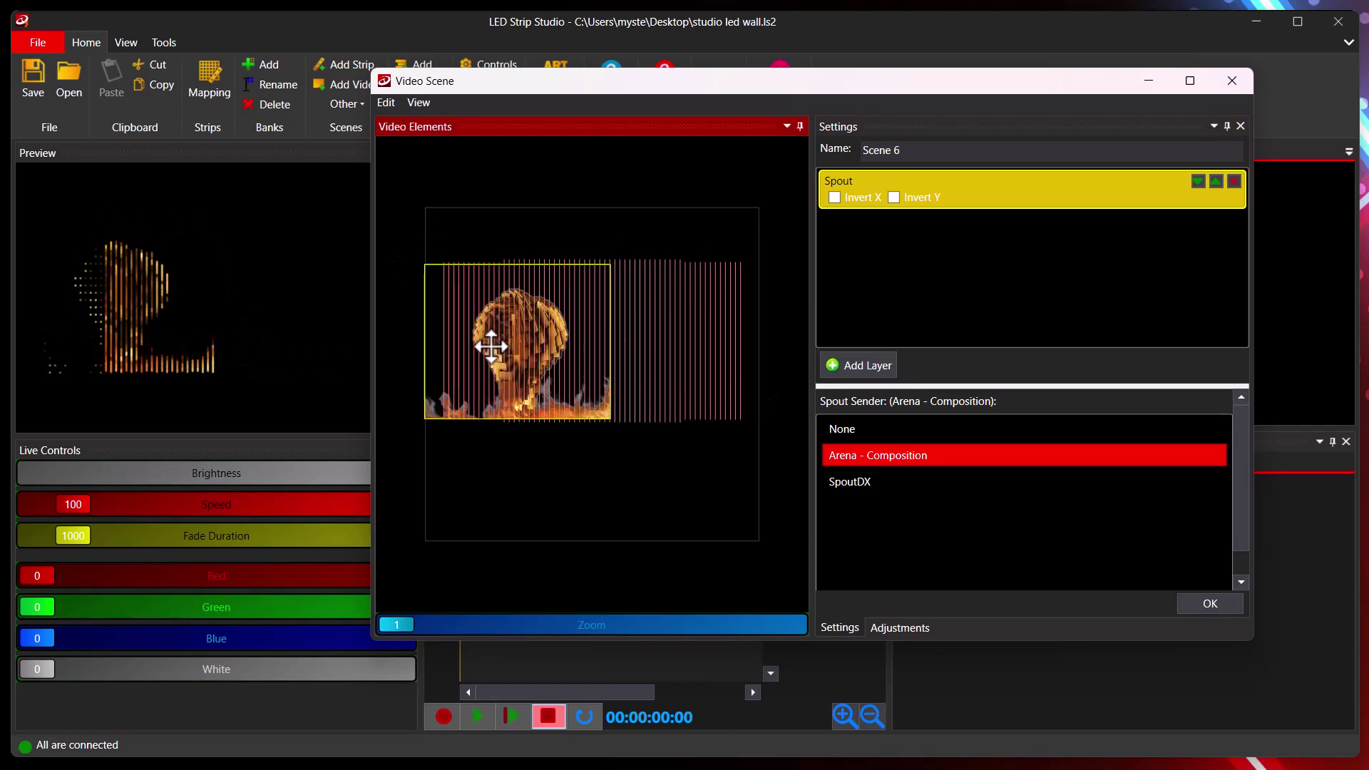
# Add a second Spout layer fed by SpoutDX, sized and placed to the right, and confirm.
pyautogui.click(859, 378)
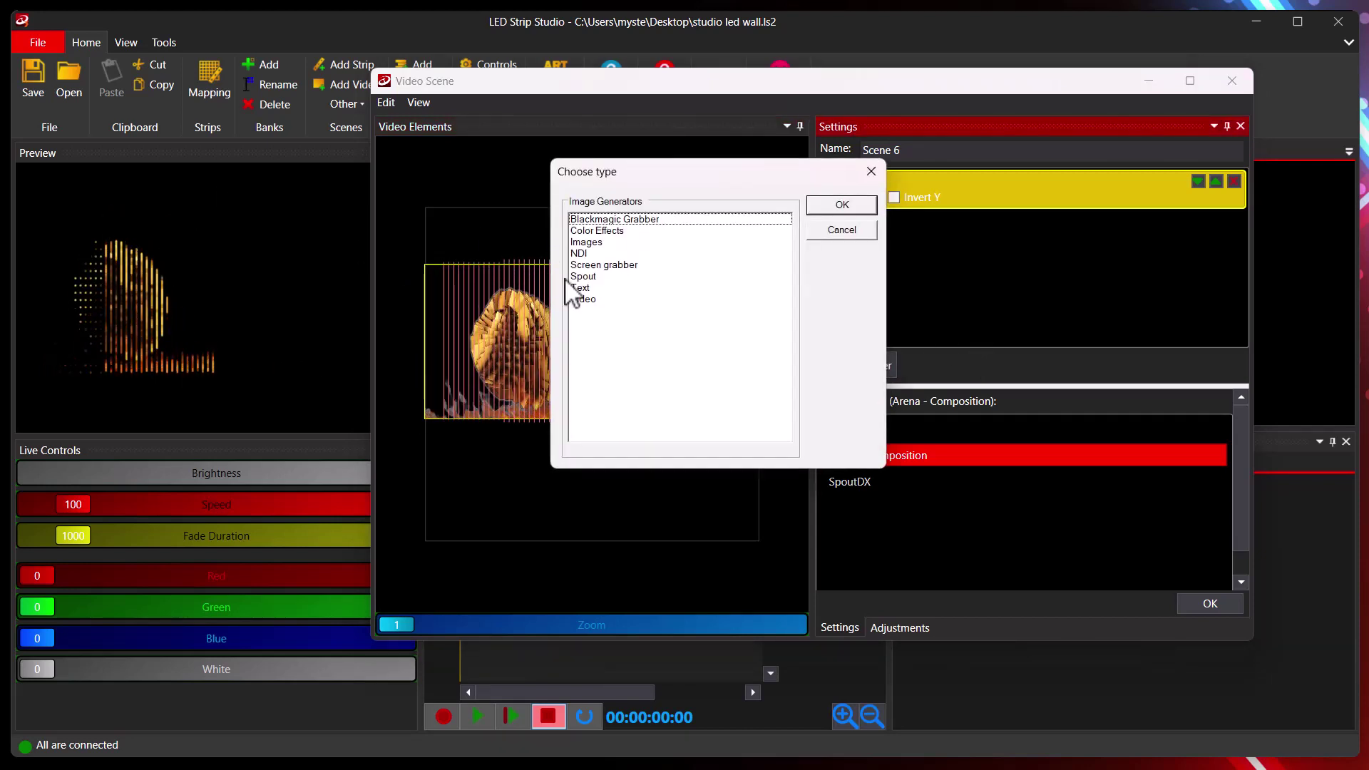
pyautogui.doubleClick(583, 278)
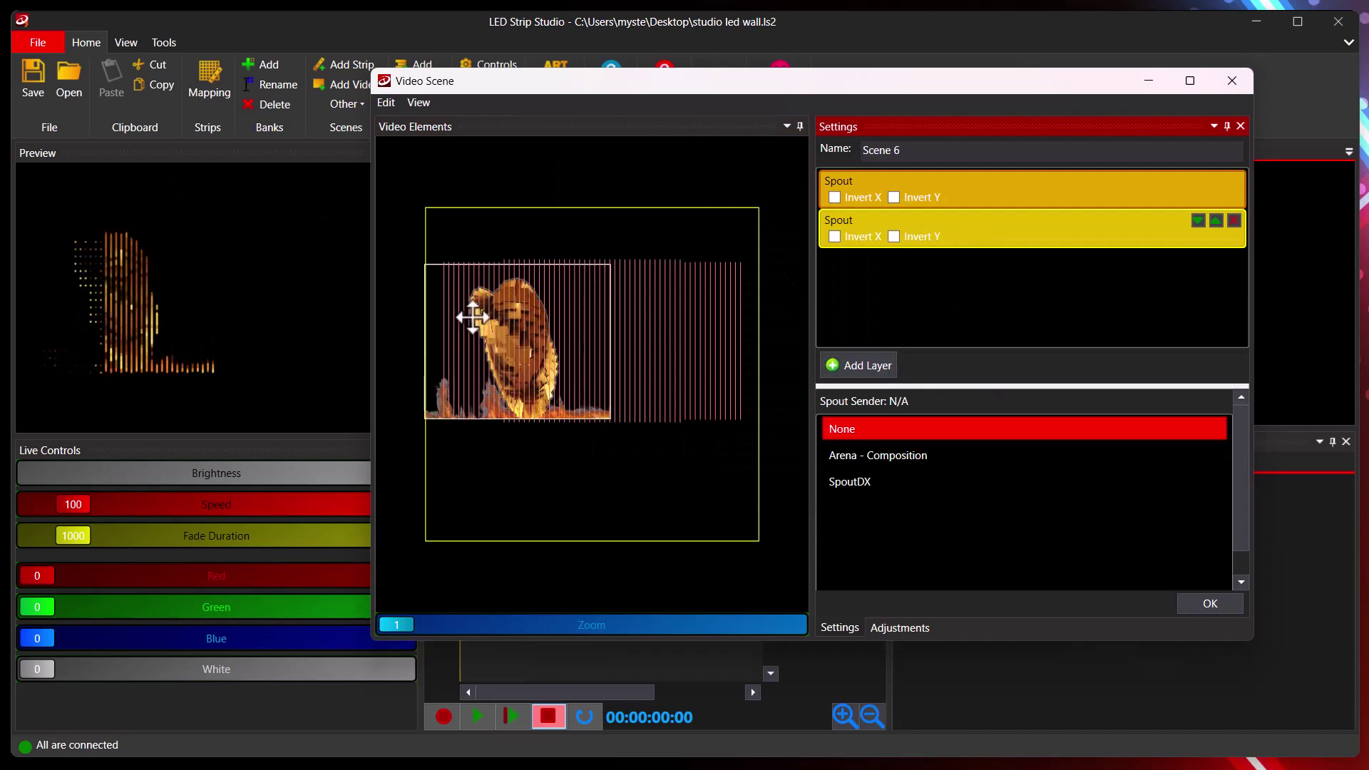
pyautogui.click(870, 482)
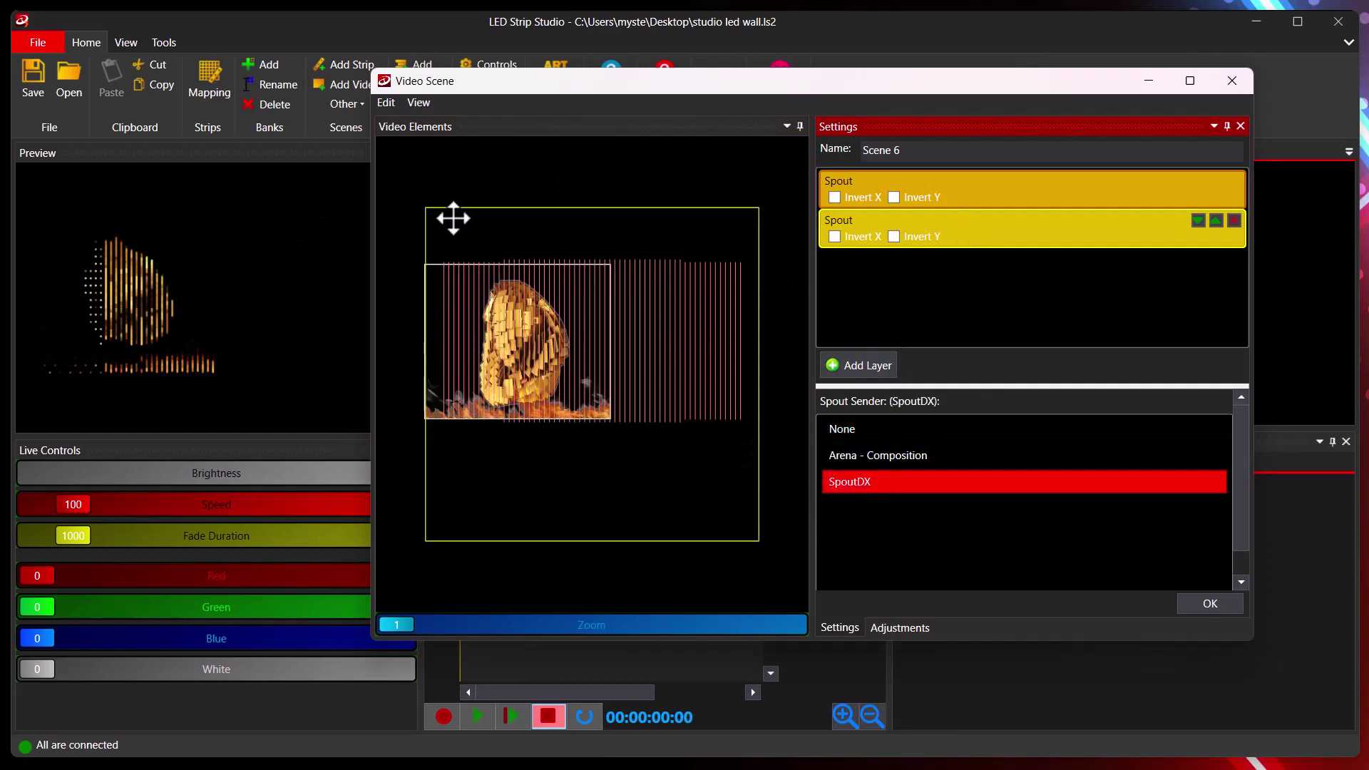
pyautogui.moveTo(426, 210); pyautogui.dragTo(602, 364)
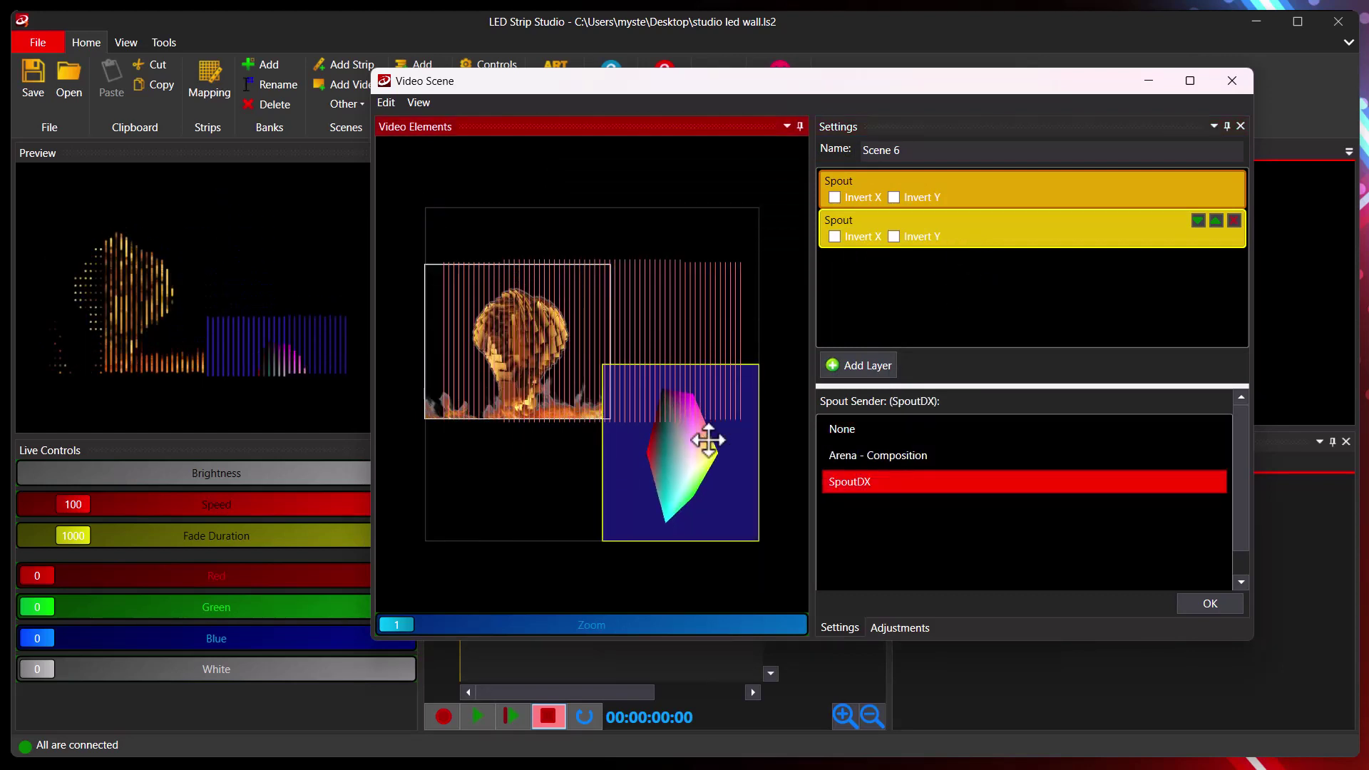
pyautogui.moveTo(708, 440); pyautogui.dragTo(690, 332)
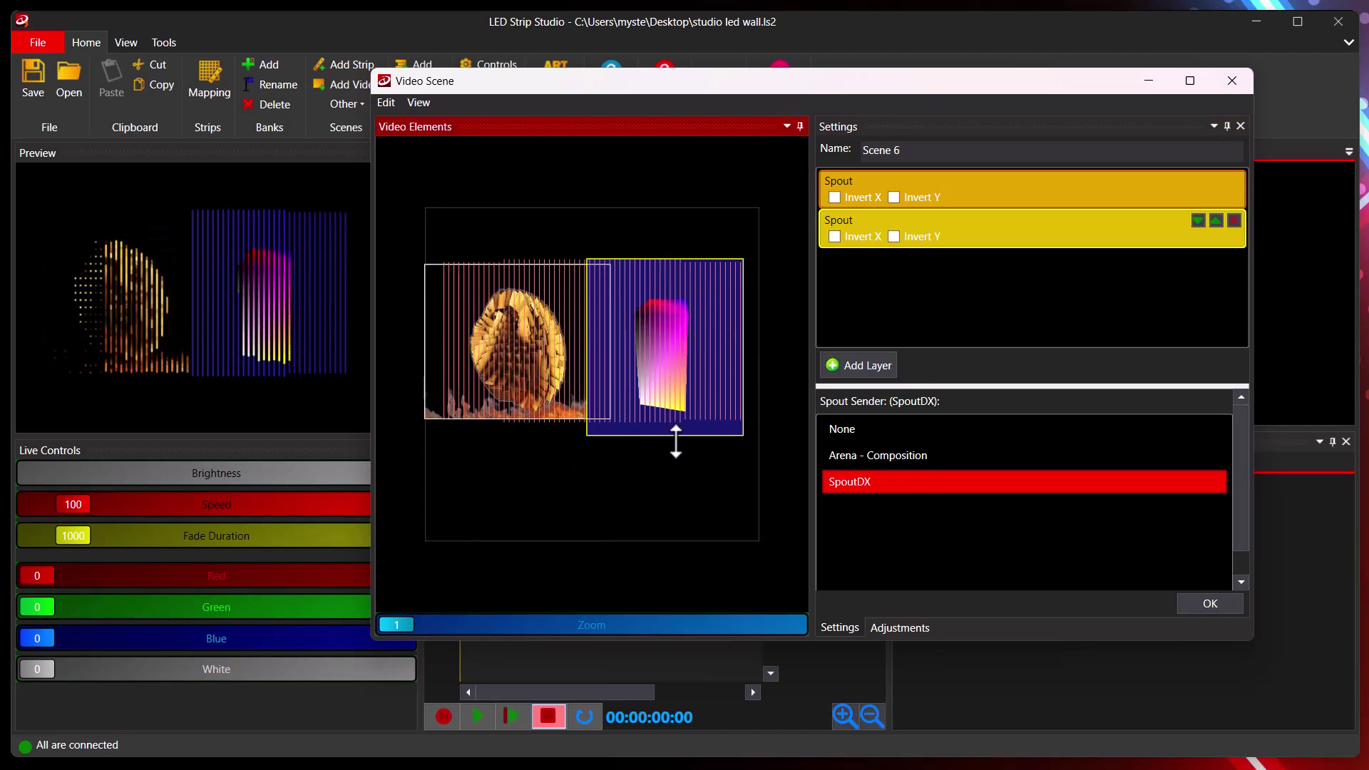
pyautogui.moveTo(676, 442); pyautogui.dragTo(682, 430)
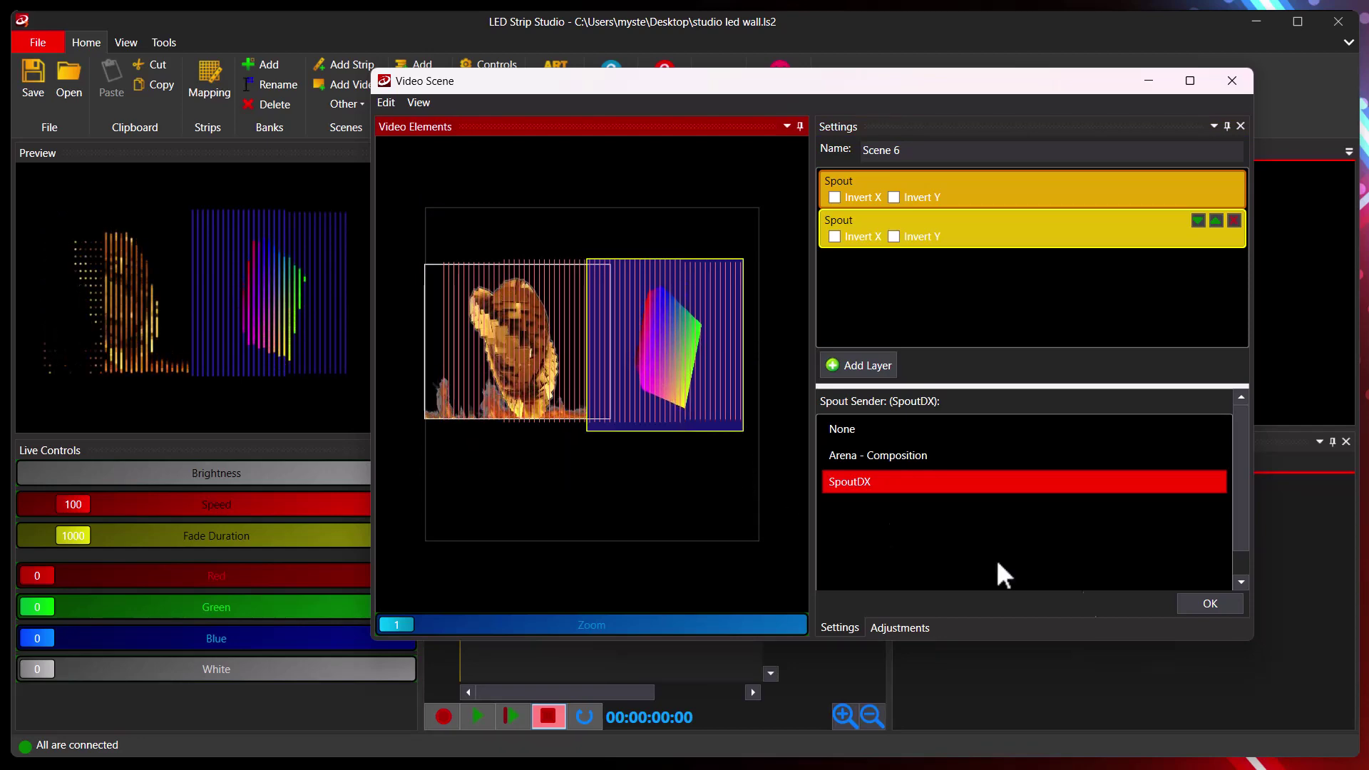
pyautogui.click(1200, 603)
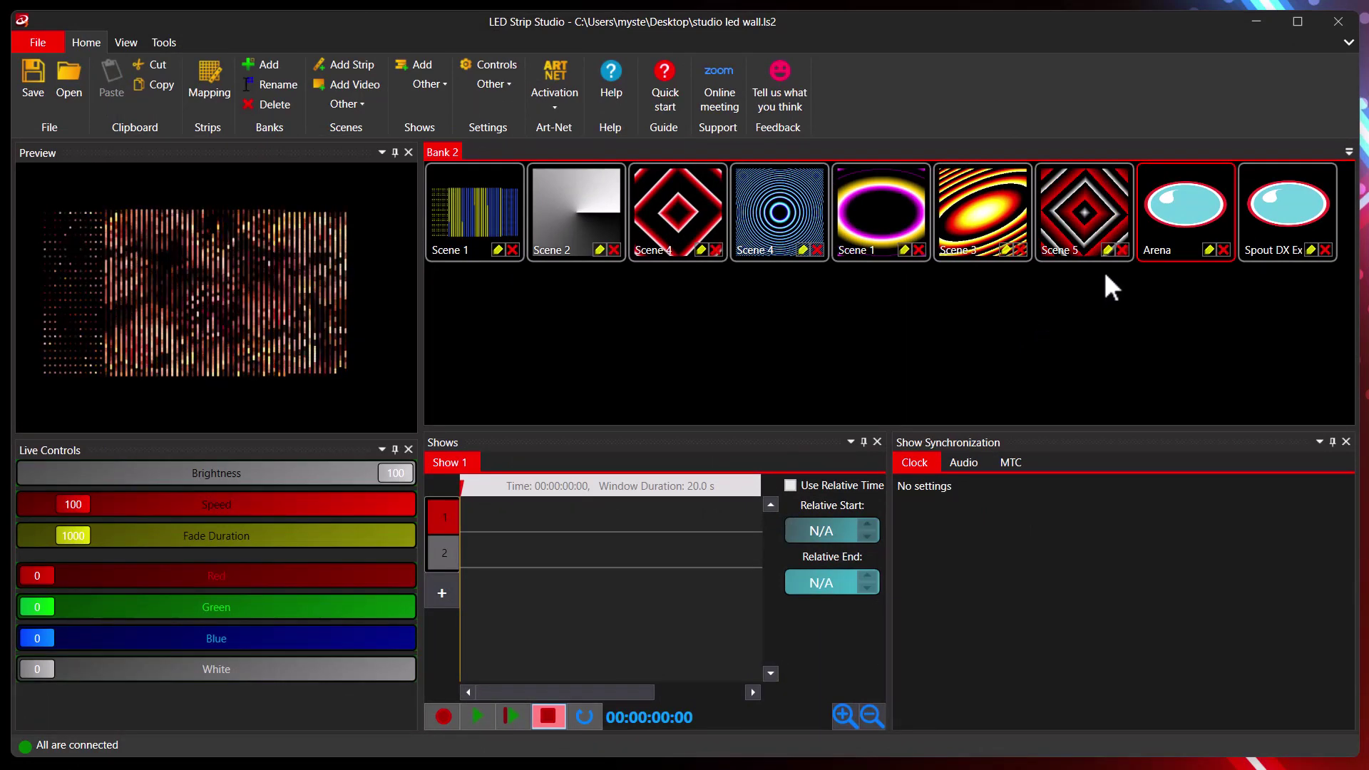
# Preview the SpoutDX scene, place Arena then Spout DX Example on track 1, and play Show 1.
pyautogui.click(1288, 202)
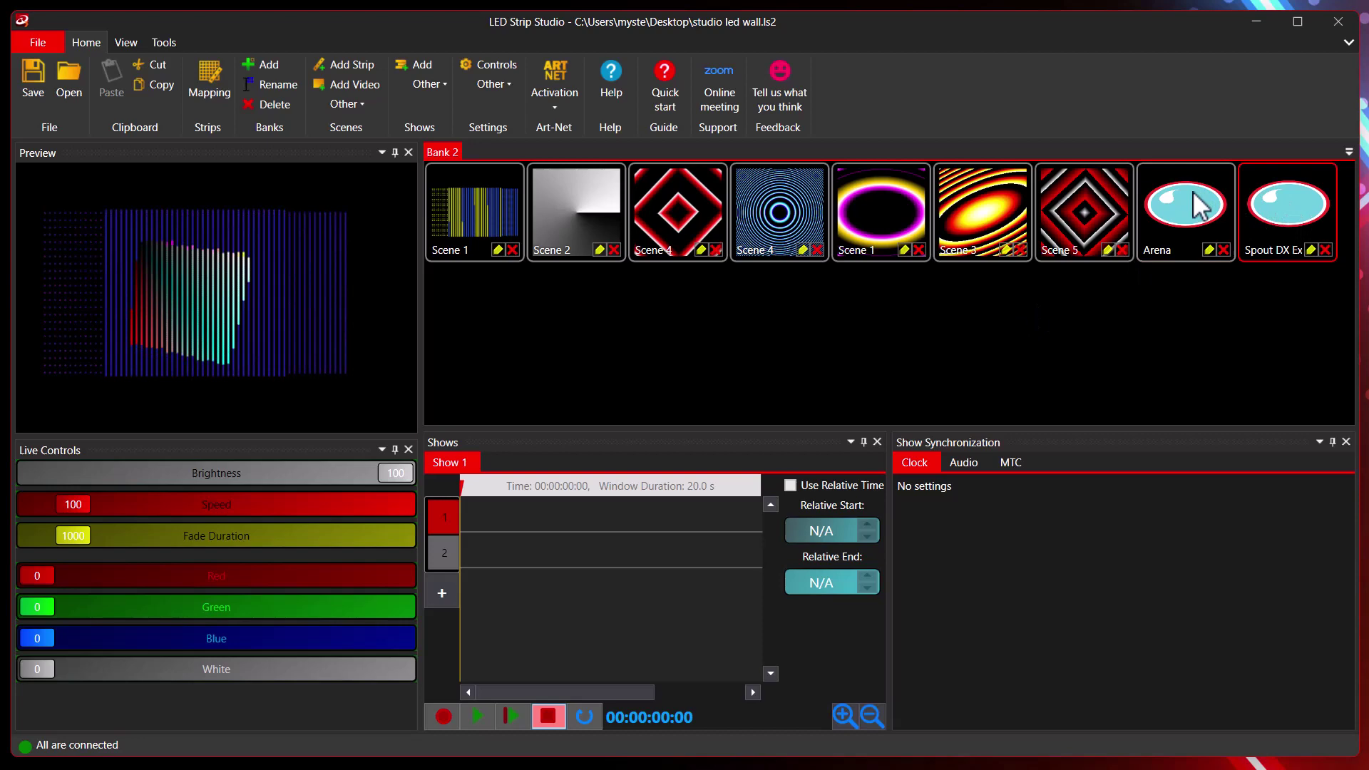
pyautogui.moveTo(1180, 208); pyautogui.dragTo(623, 516)
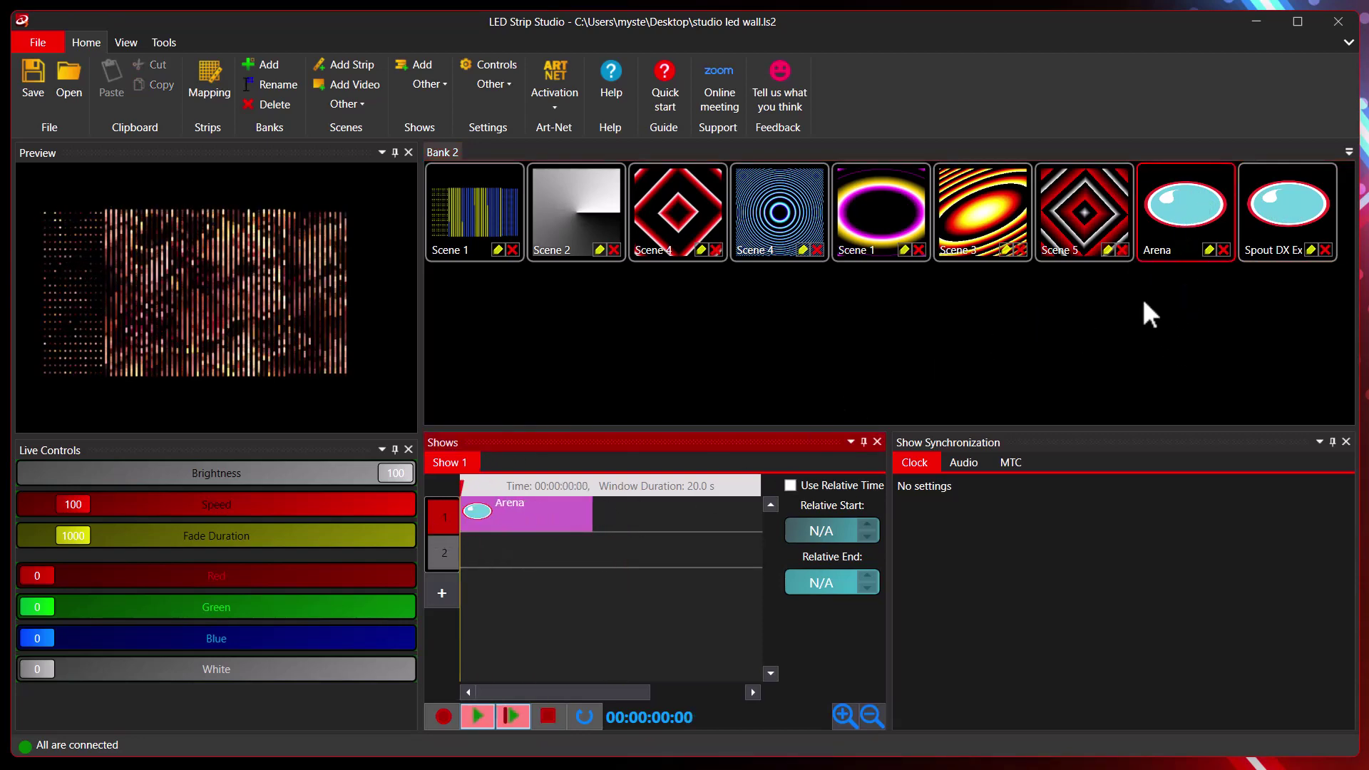
pyautogui.moveTo(1268, 199); pyautogui.dragTo(709, 519)
pyautogui.click(499, 716)
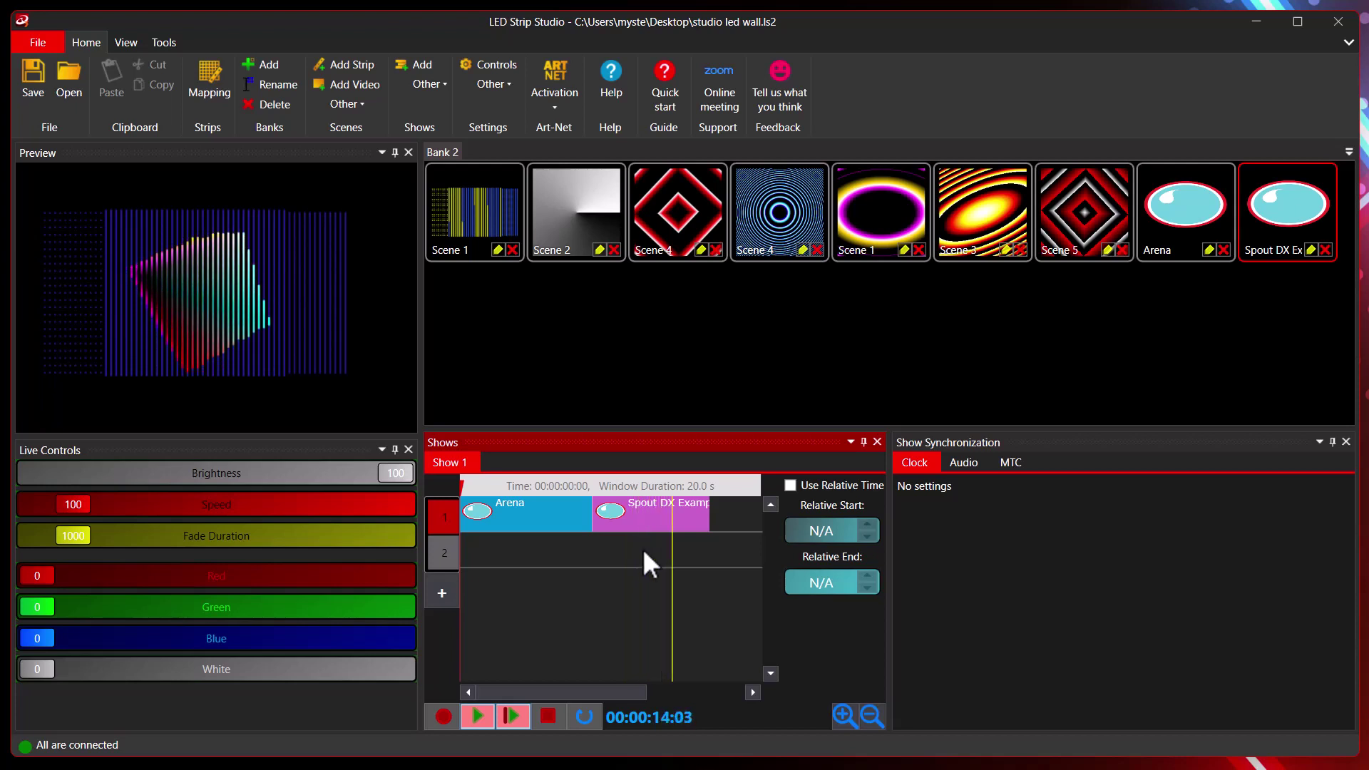
# Stop Show 1 and rewind it to the start.
pyautogui.click(546, 718)
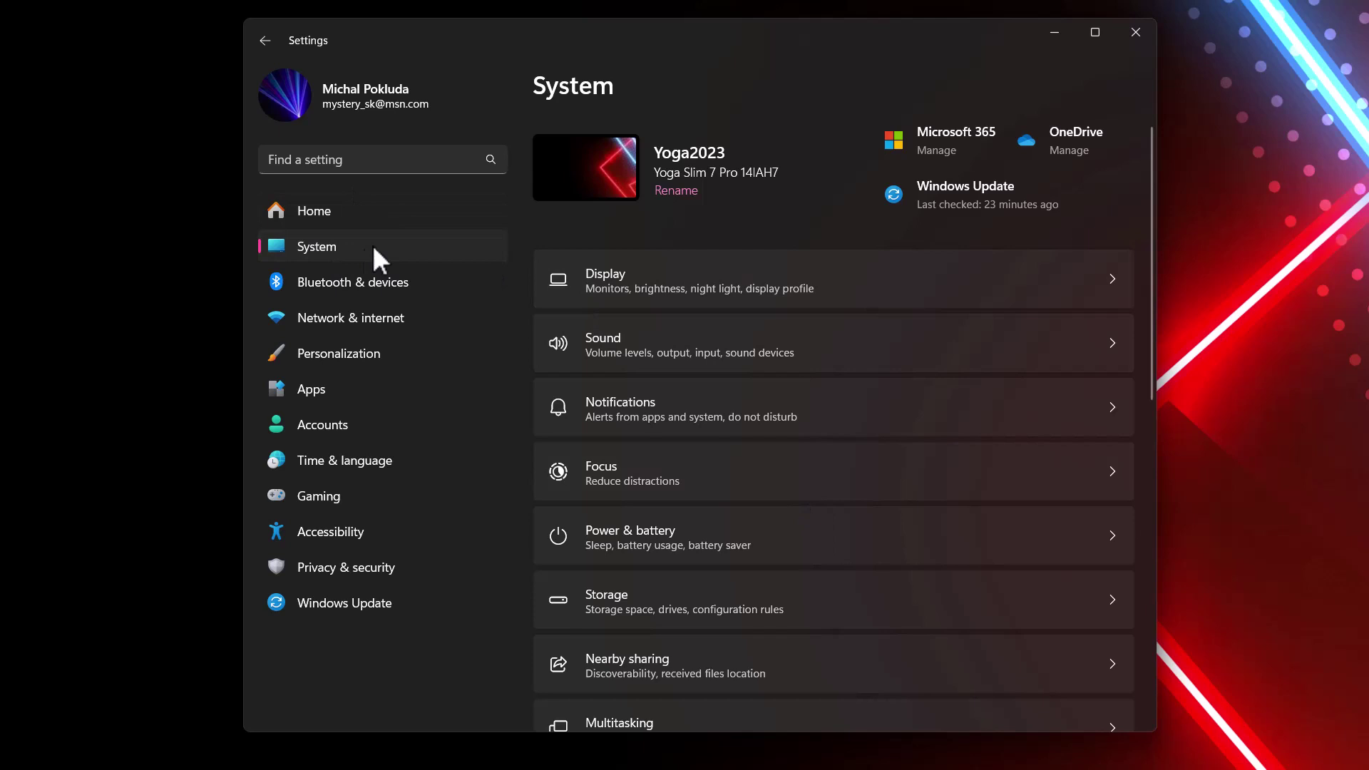
# Go to Display › Graphics and expand the LSS 3.exe entry in the per-app list.
pyautogui.click(627, 281)
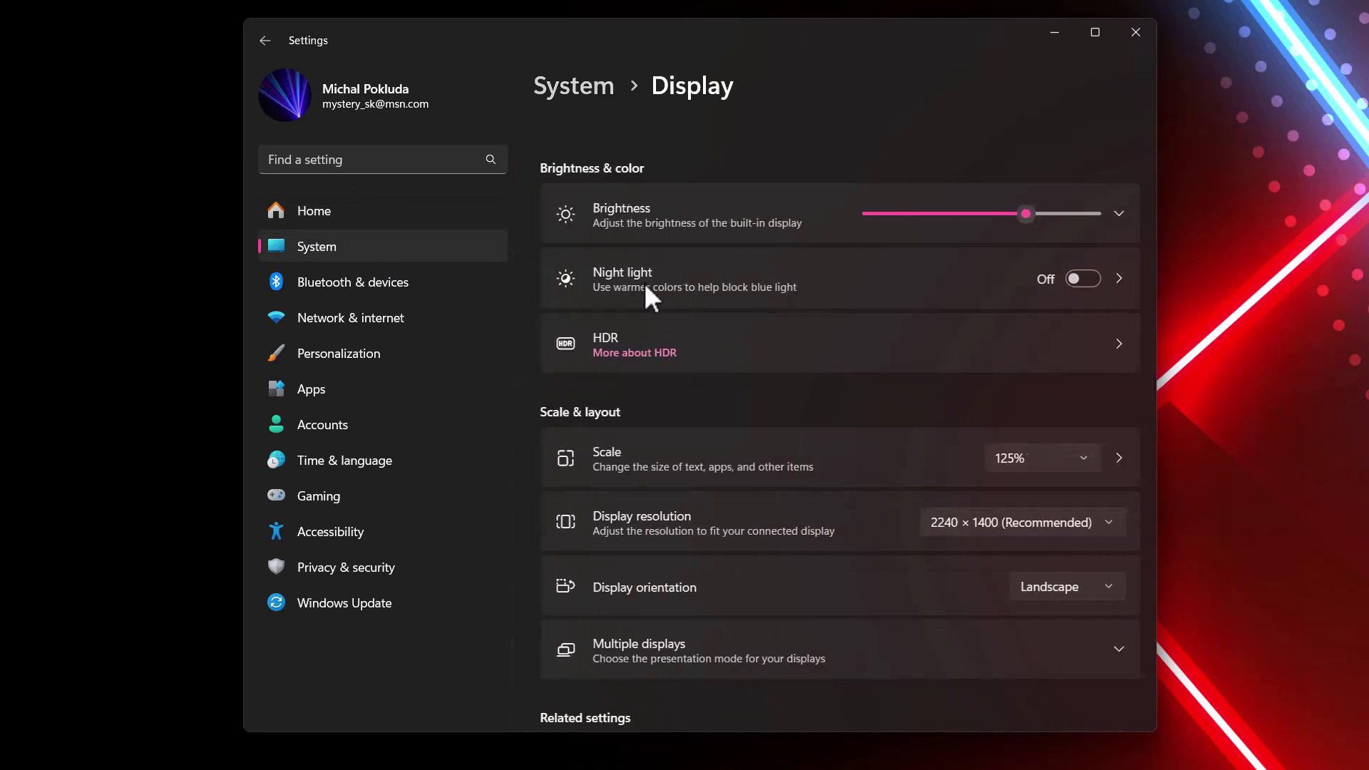
pyautogui.scroll(-3, 770, 456)
pyautogui.scroll(-3, 762, 463)
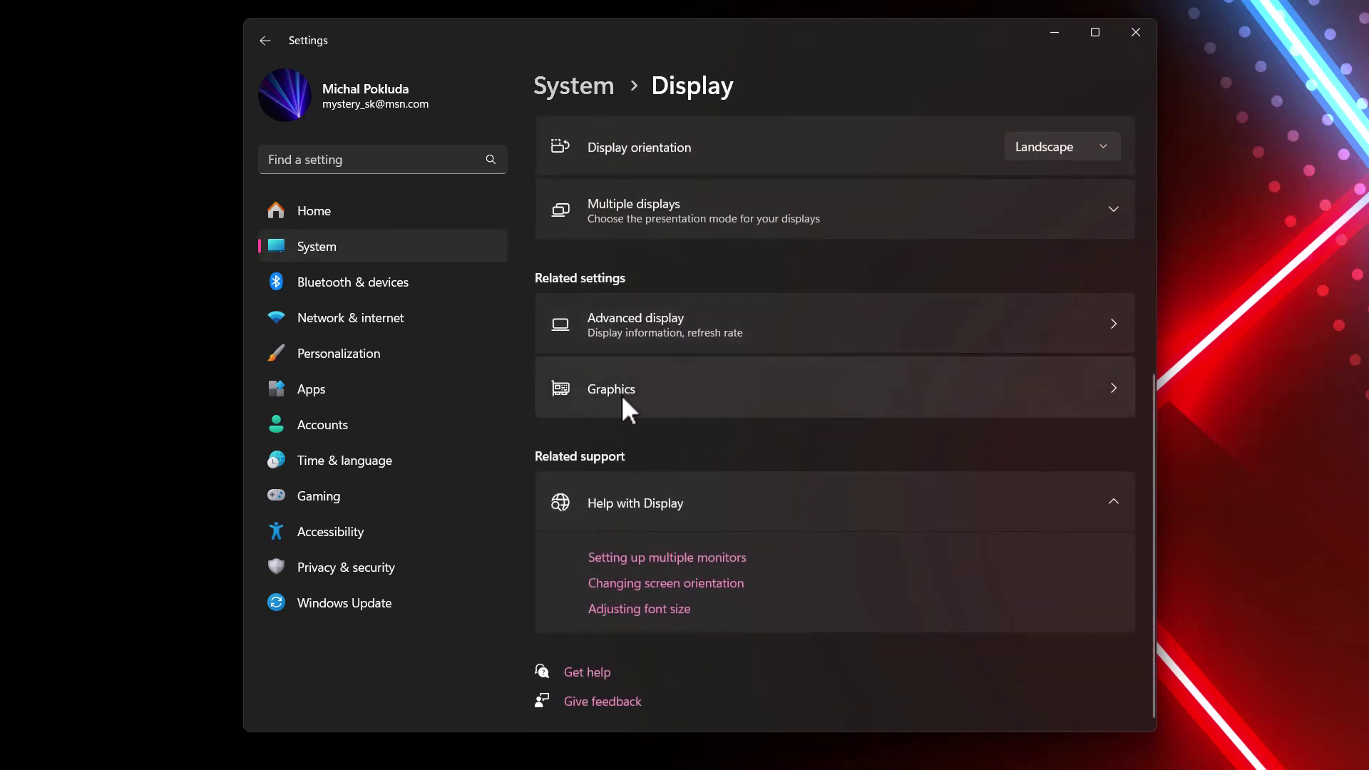
pyautogui.click(652, 391)
pyautogui.scroll(-3, 596, 474)
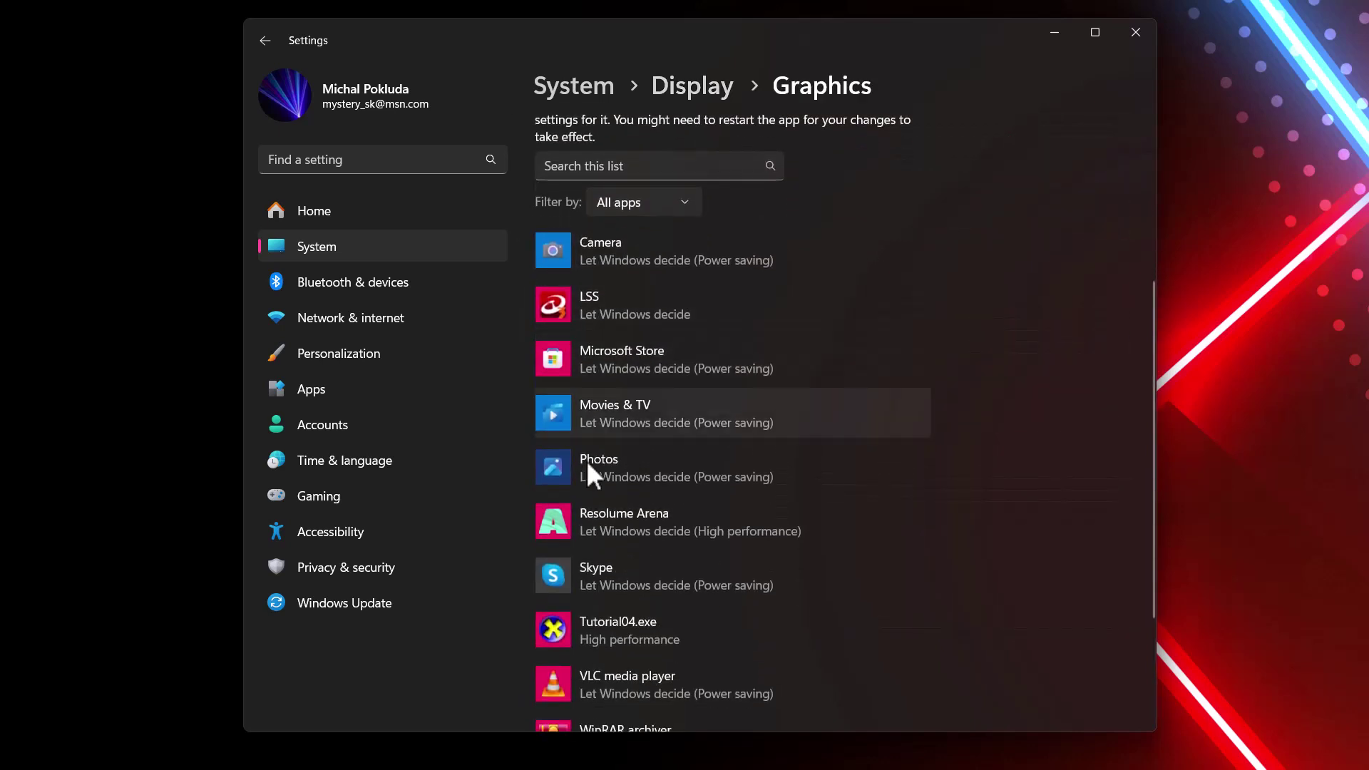
pyautogui.scroll(-2, 736, 510)
pyautogui.scroll(4, 736, 510)
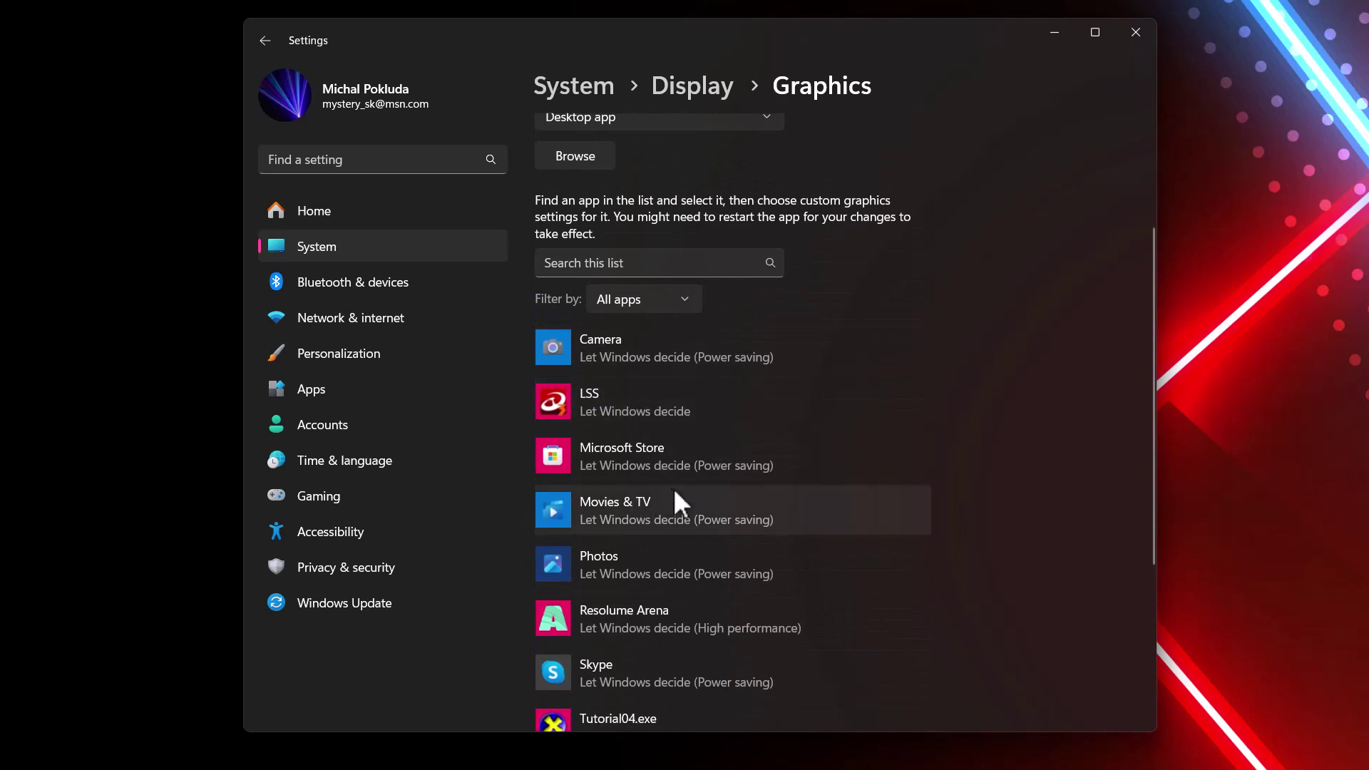
pyautogui.click(727, 424)
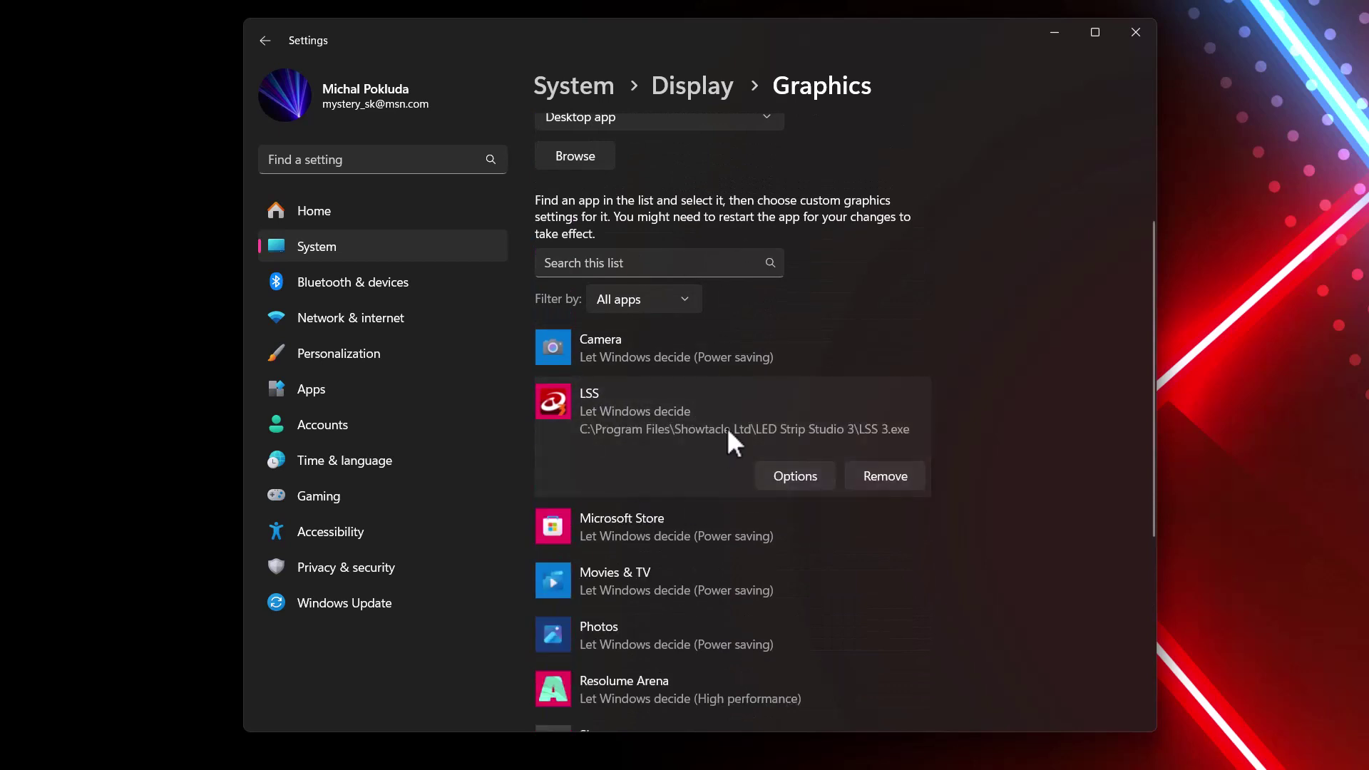
# Save LSS 3.exe's graphics preference as High performance on the NVIDIA GeForce RTX 2050.
pyautogui.click(794, 481)
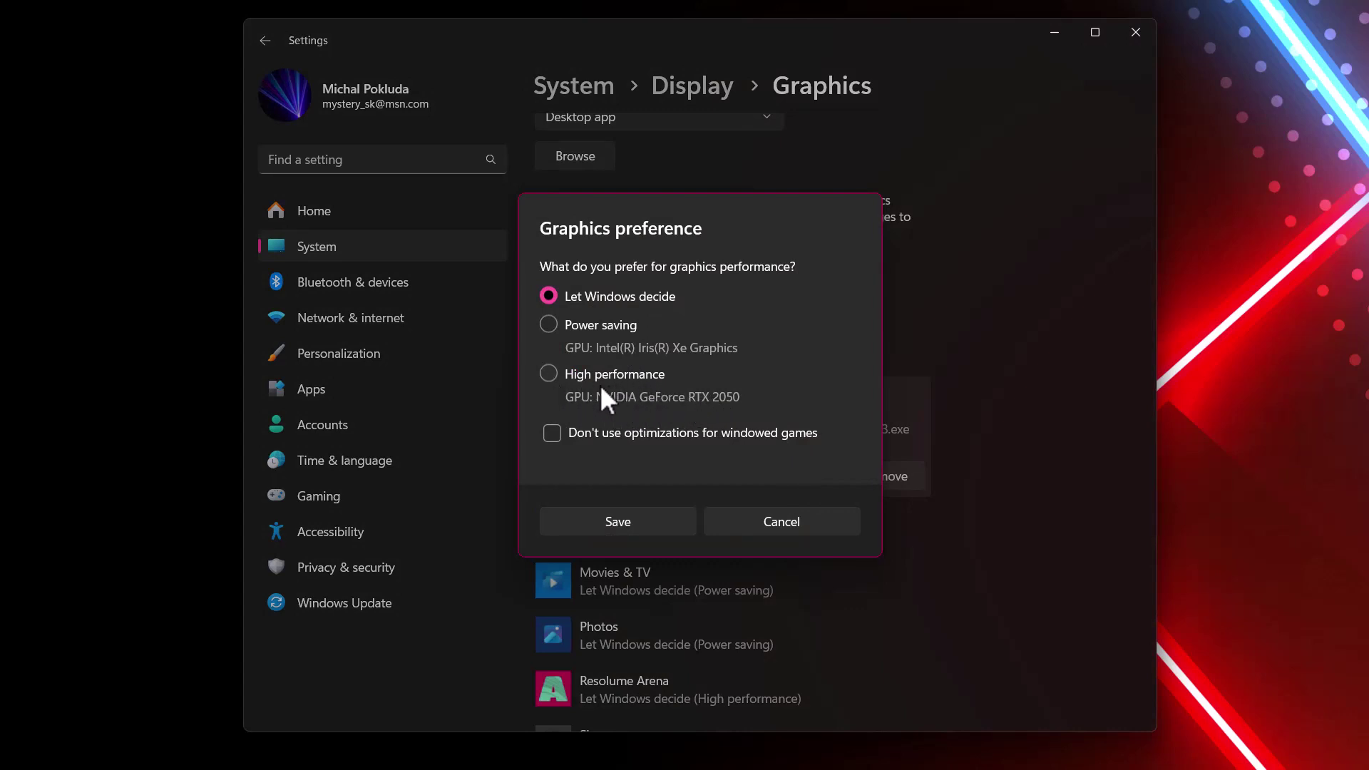
pyautogui.click(574, 390)
pyautogui.click(632, 522)
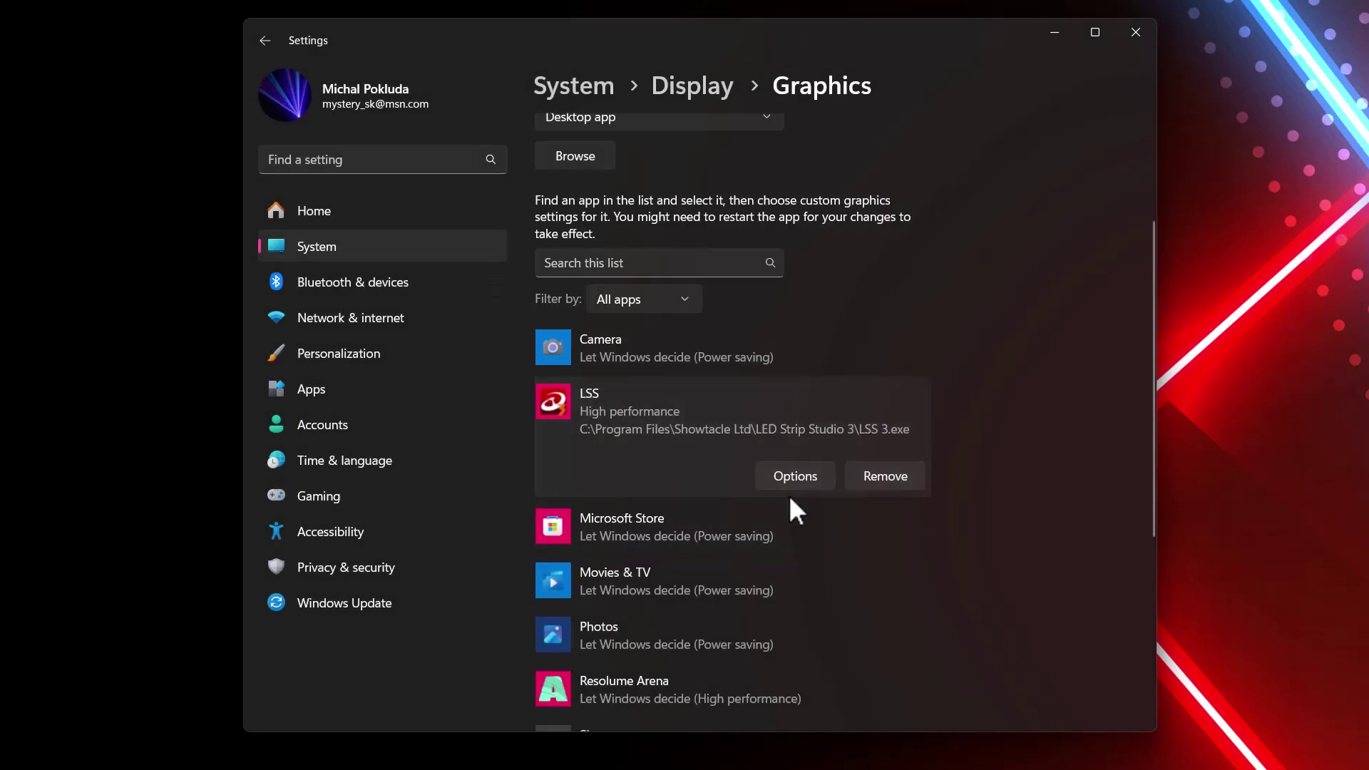